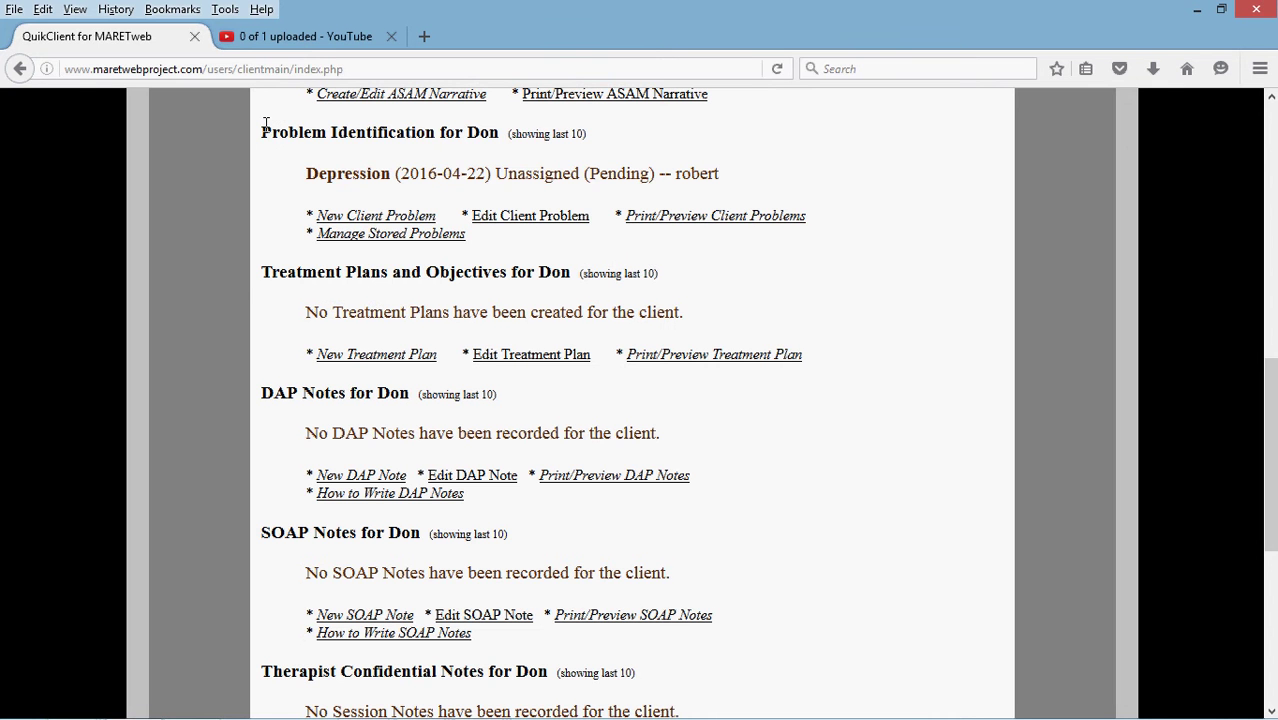
Step: Examine the Problem Identification and the Treatment Plans and Objectives sections of the client's summary
left_click_drag(261, 130, 463, 128)
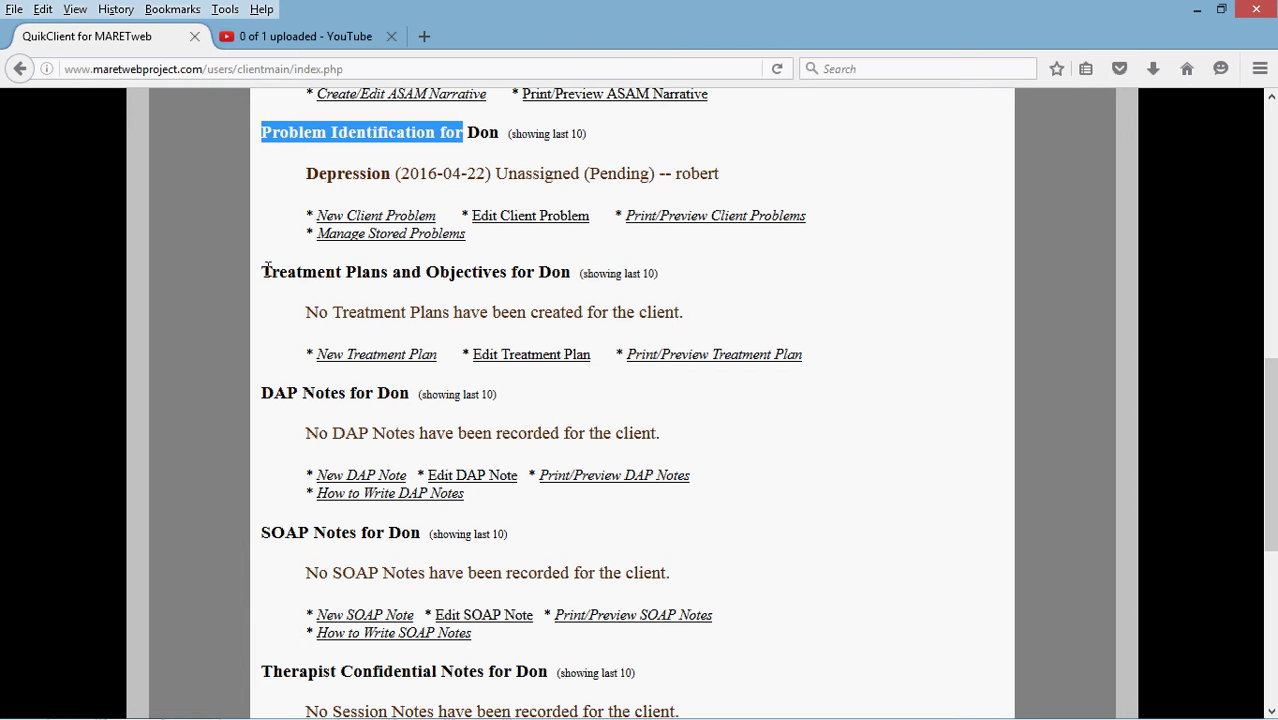
left_click_drag(268, 278, 503, 274)
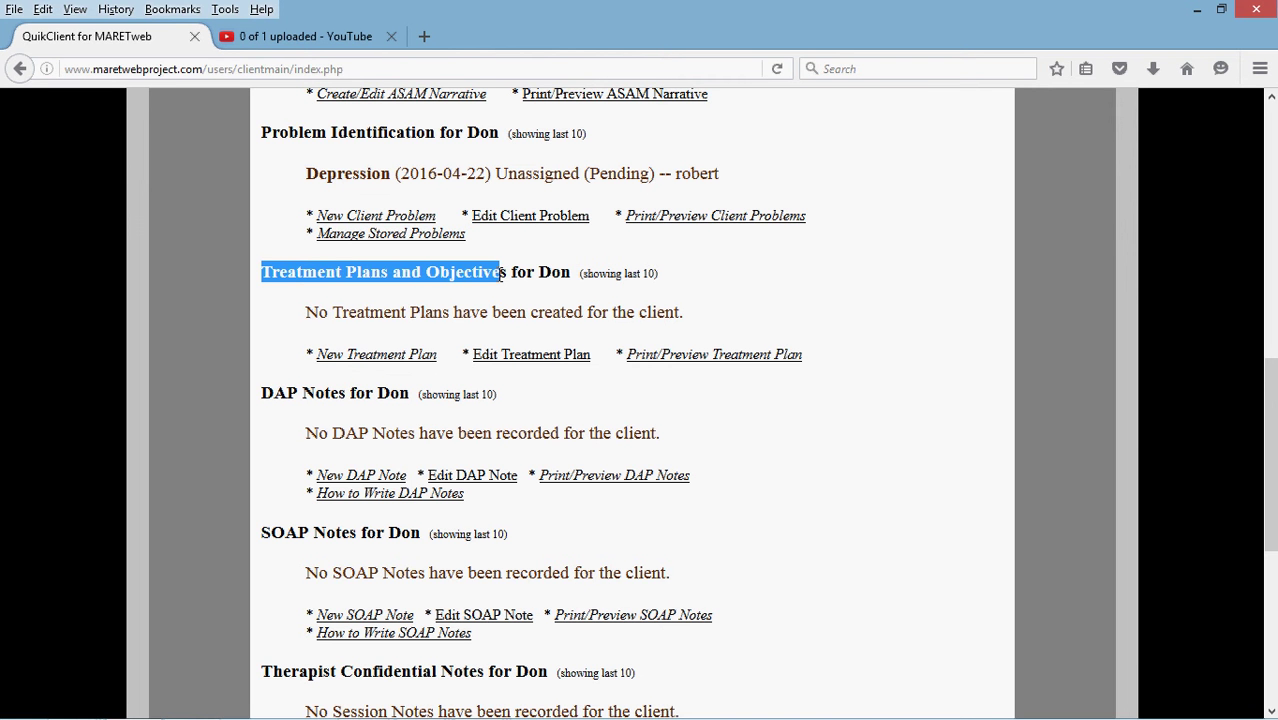
left_click(744, 263)
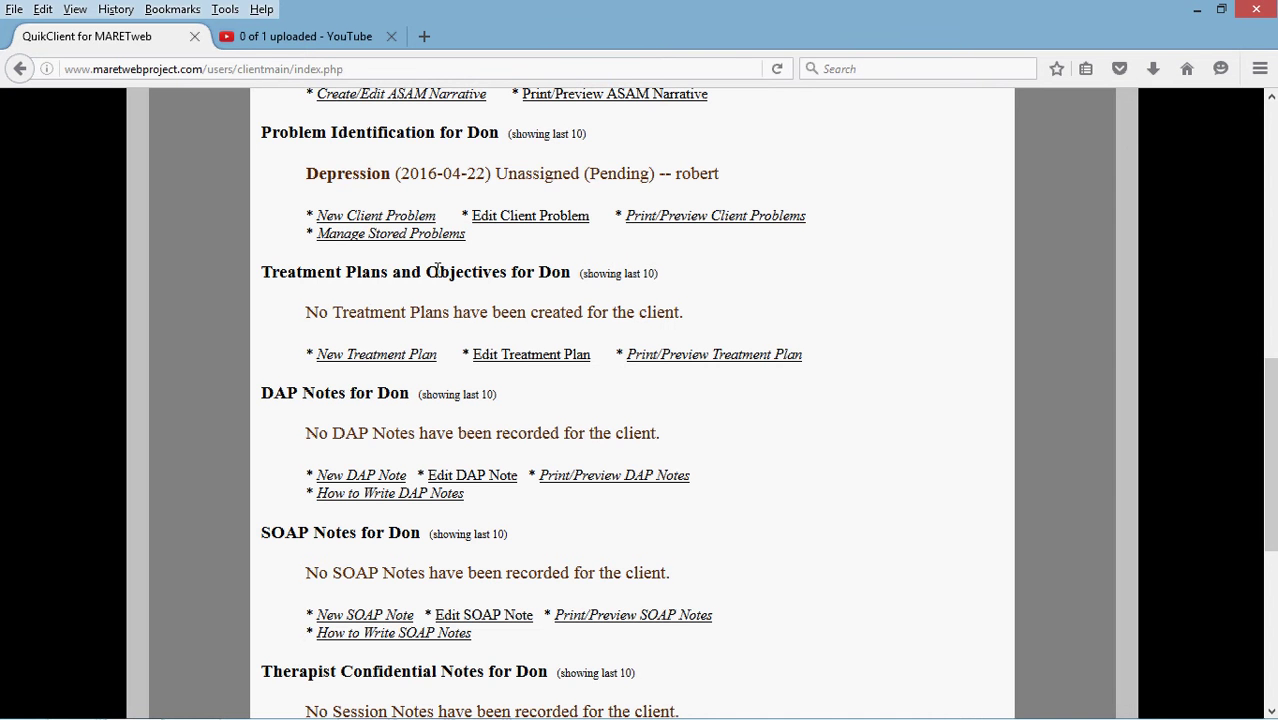
left_click_drag(423, 271, 510, 277)
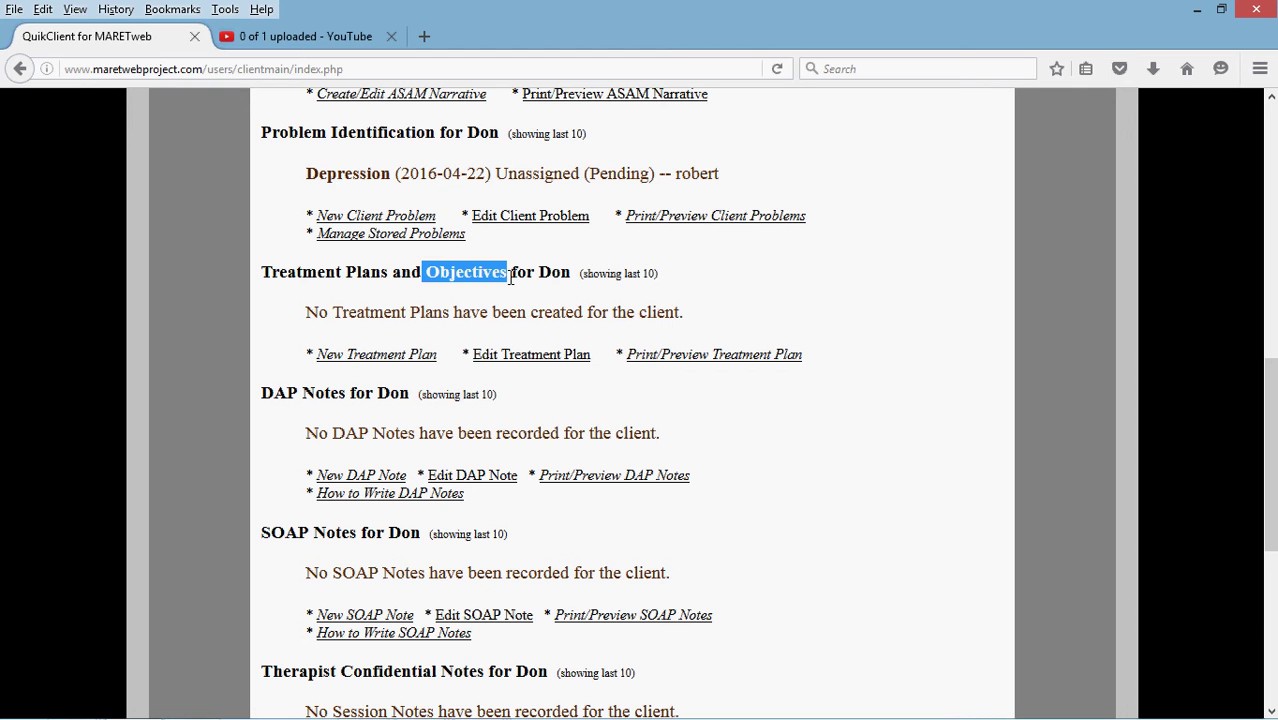
left_click(622, 312)
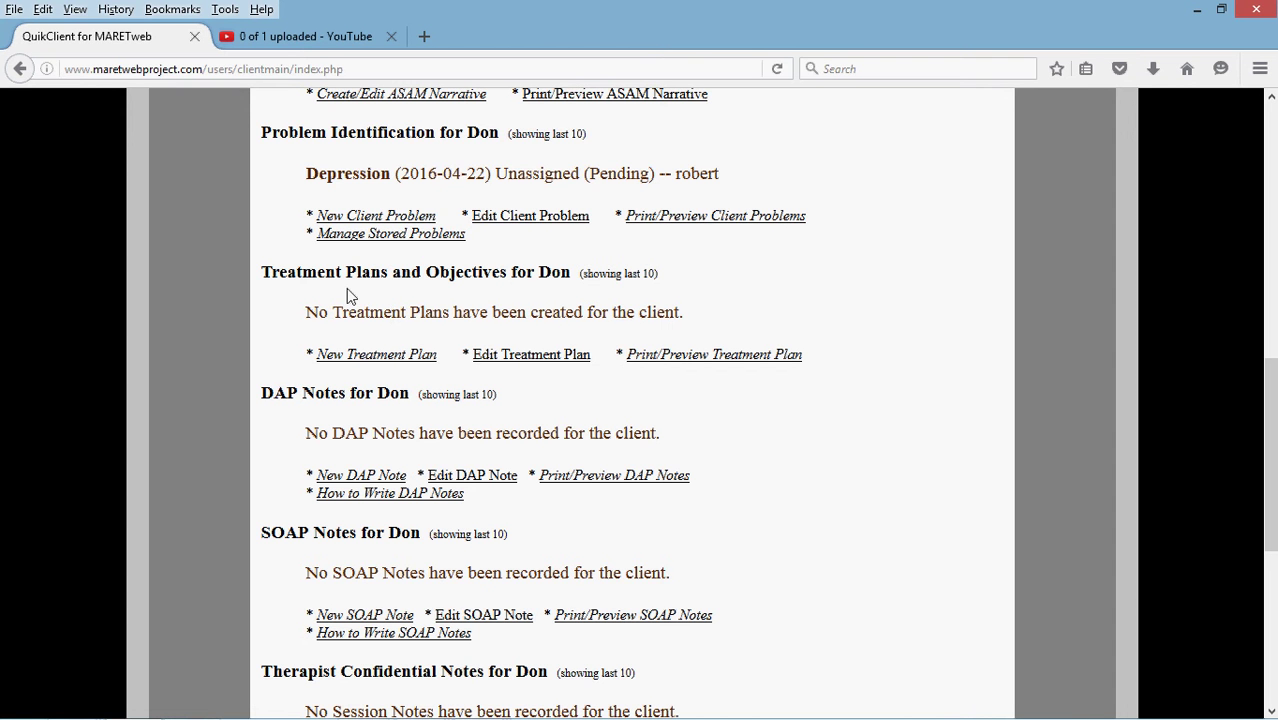
left_click_drag(349, 174, 487, 184)
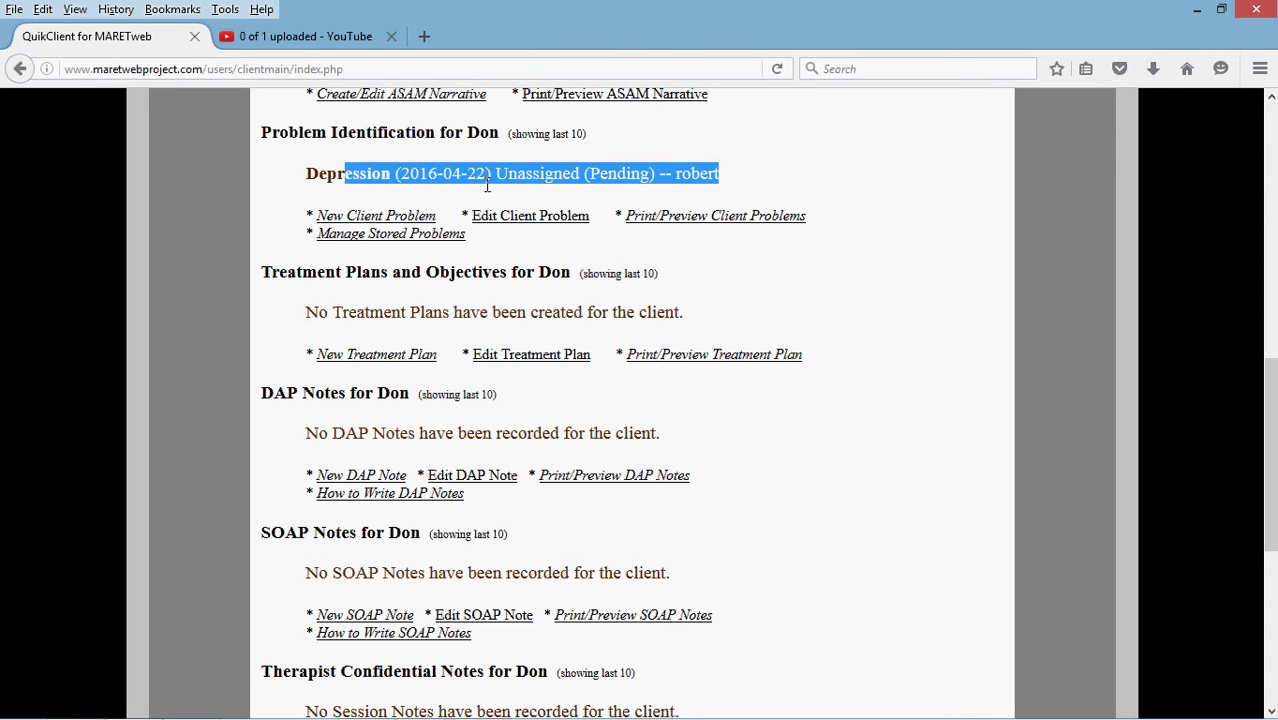
left_click(486, 182)
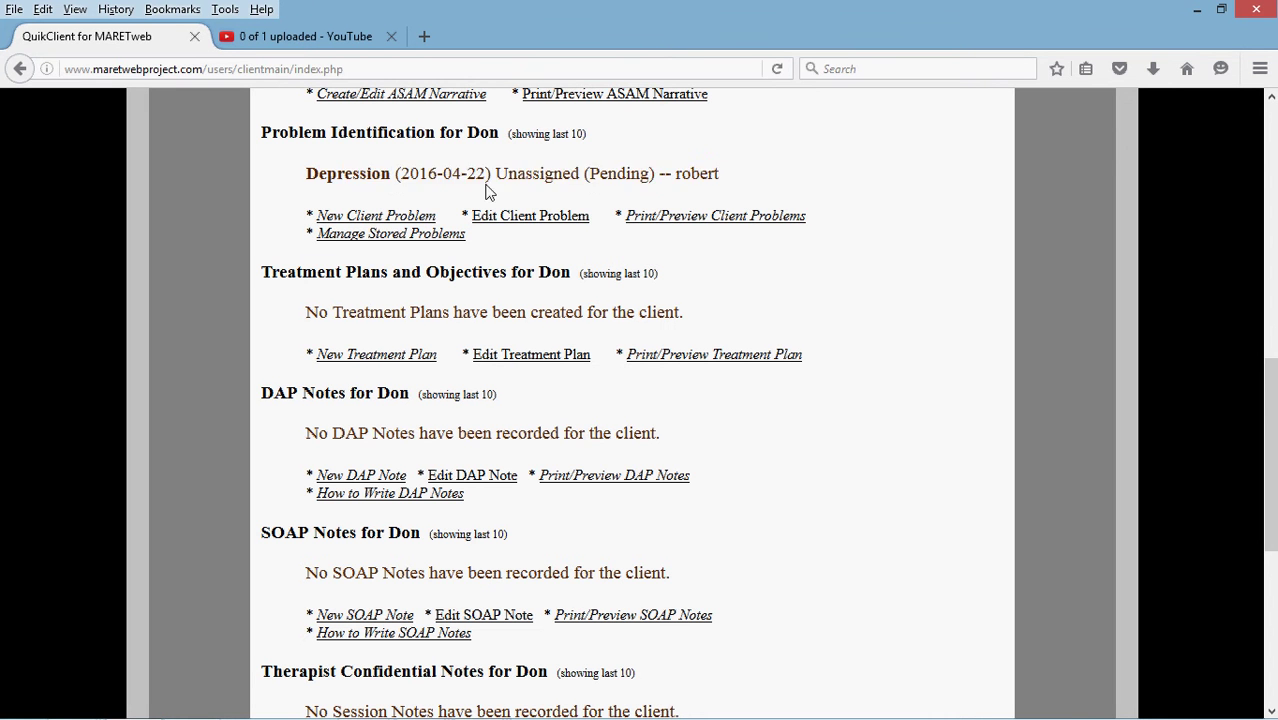
left_click_drag(369, 174, 428, 174)
left_click(431, 174)
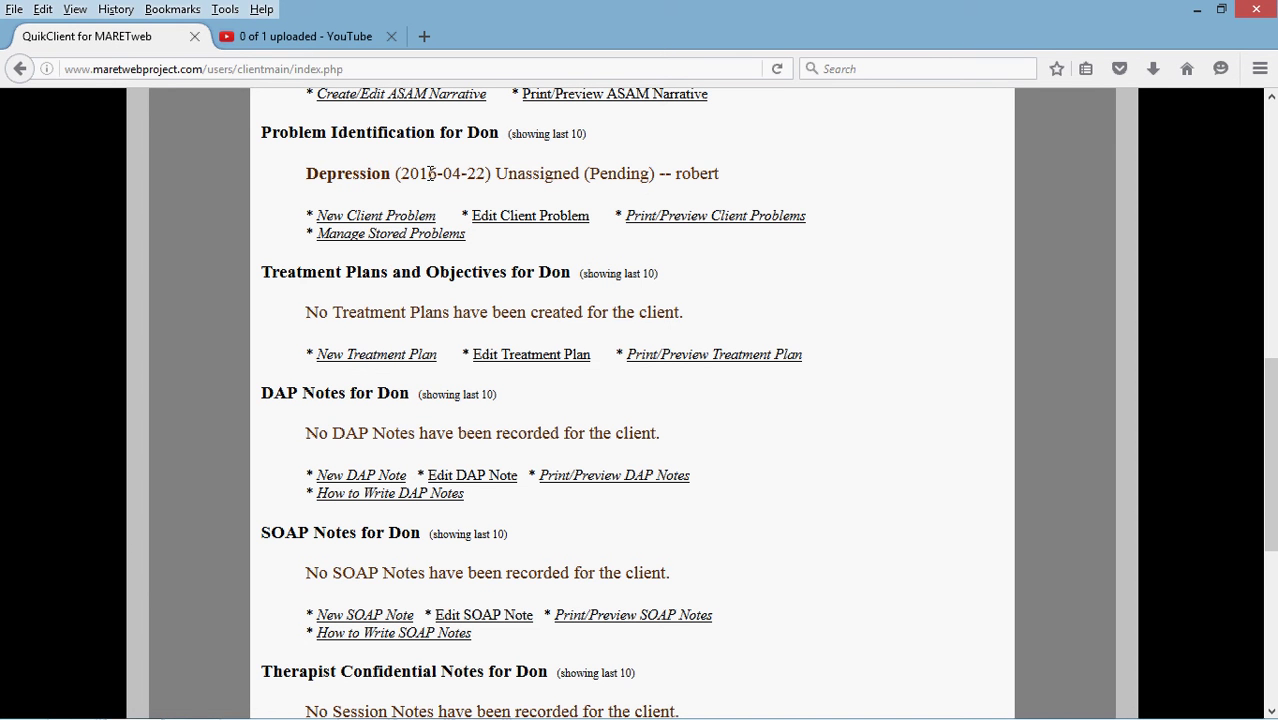
Step: Attach the stored problem Inappropriate Anger Response to the client as a new client problem
left_click(364, 238)
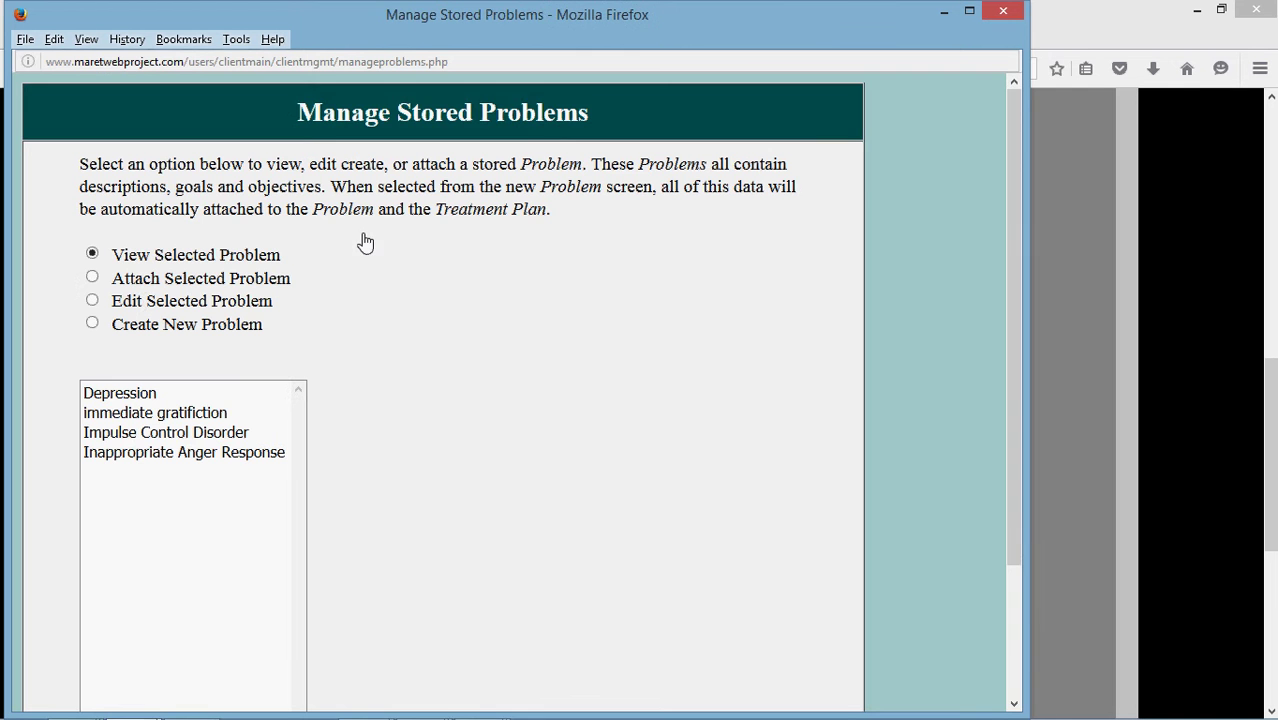
left_click(93, 277)
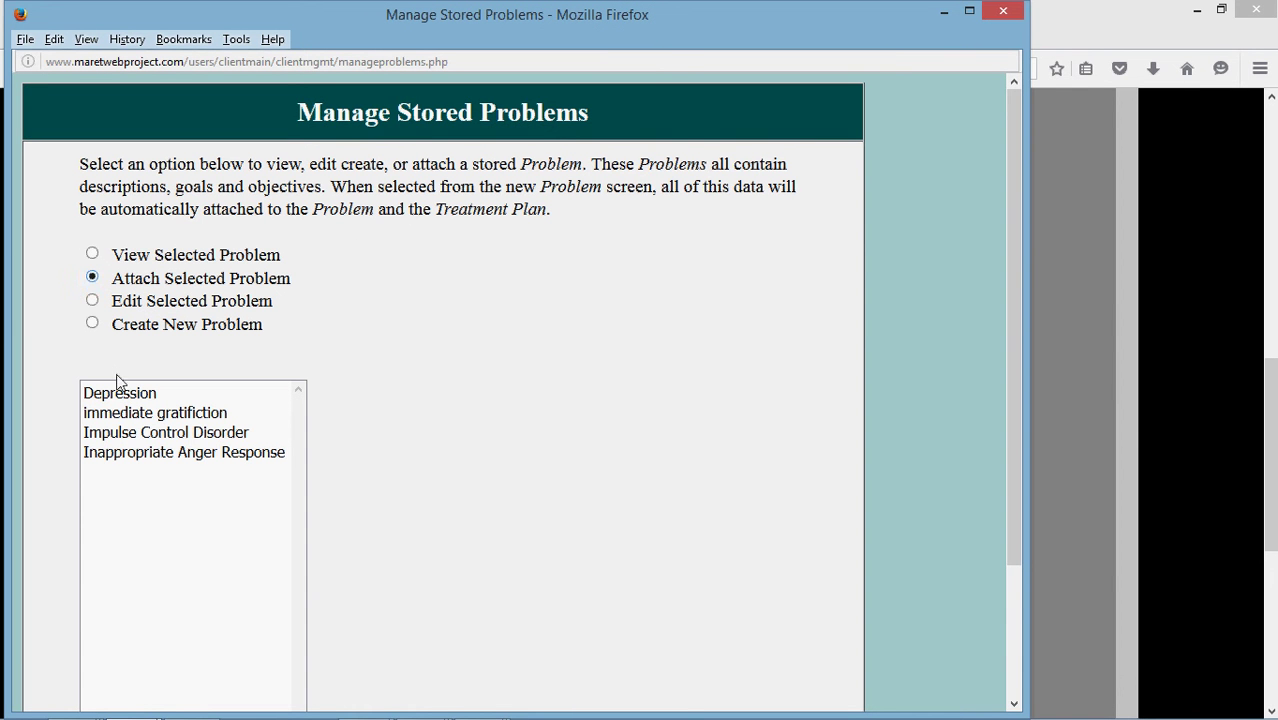
left_click(181, 454)
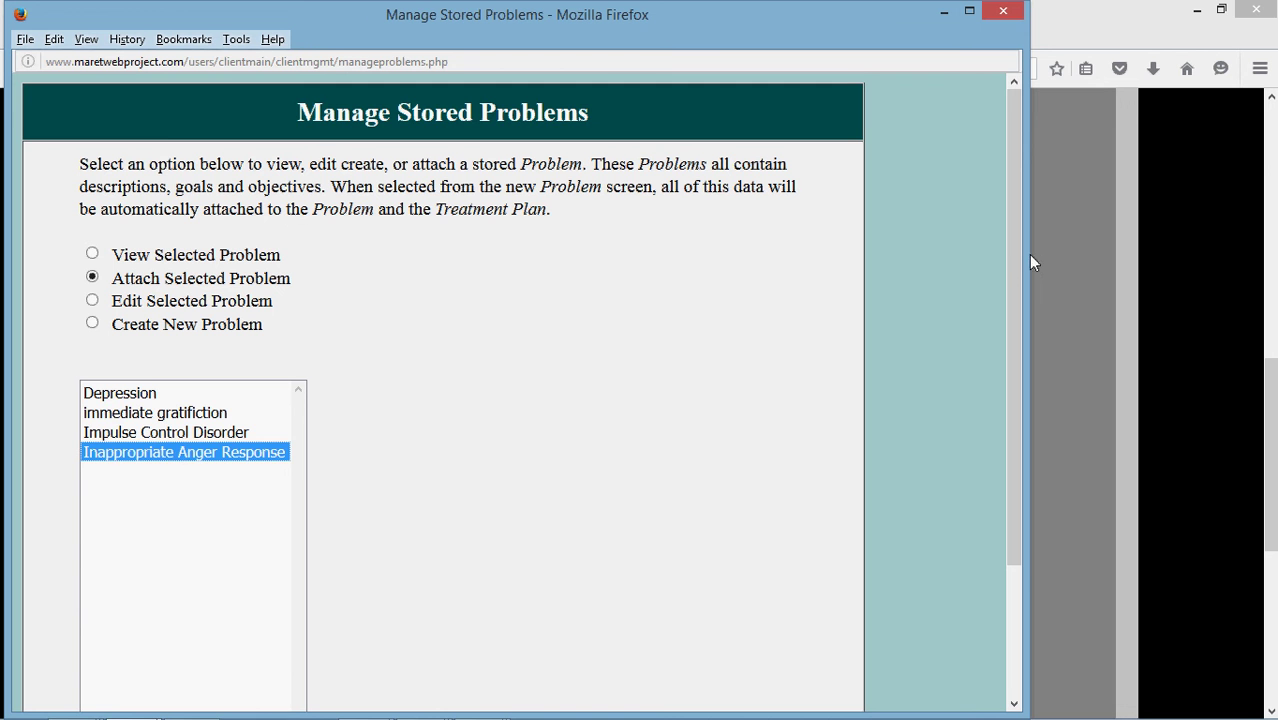
left_click_drag(1013, 257, 1014, 438)
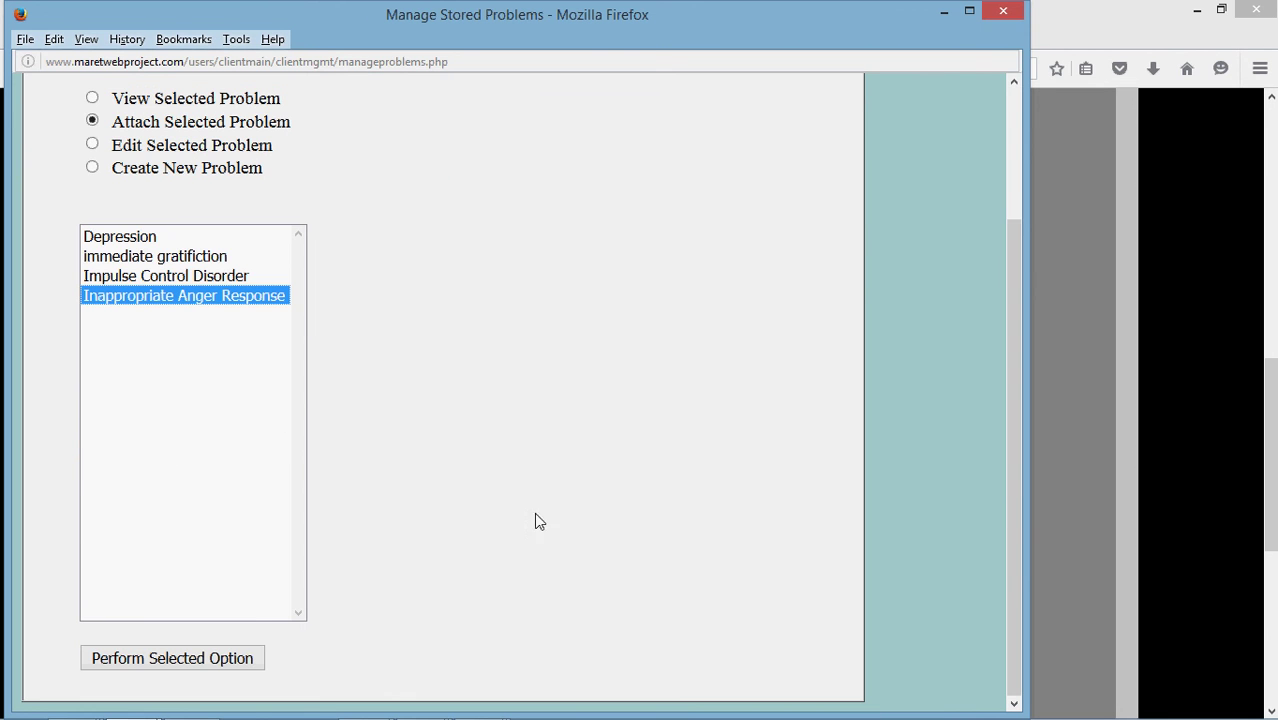
left_click(233, 658)
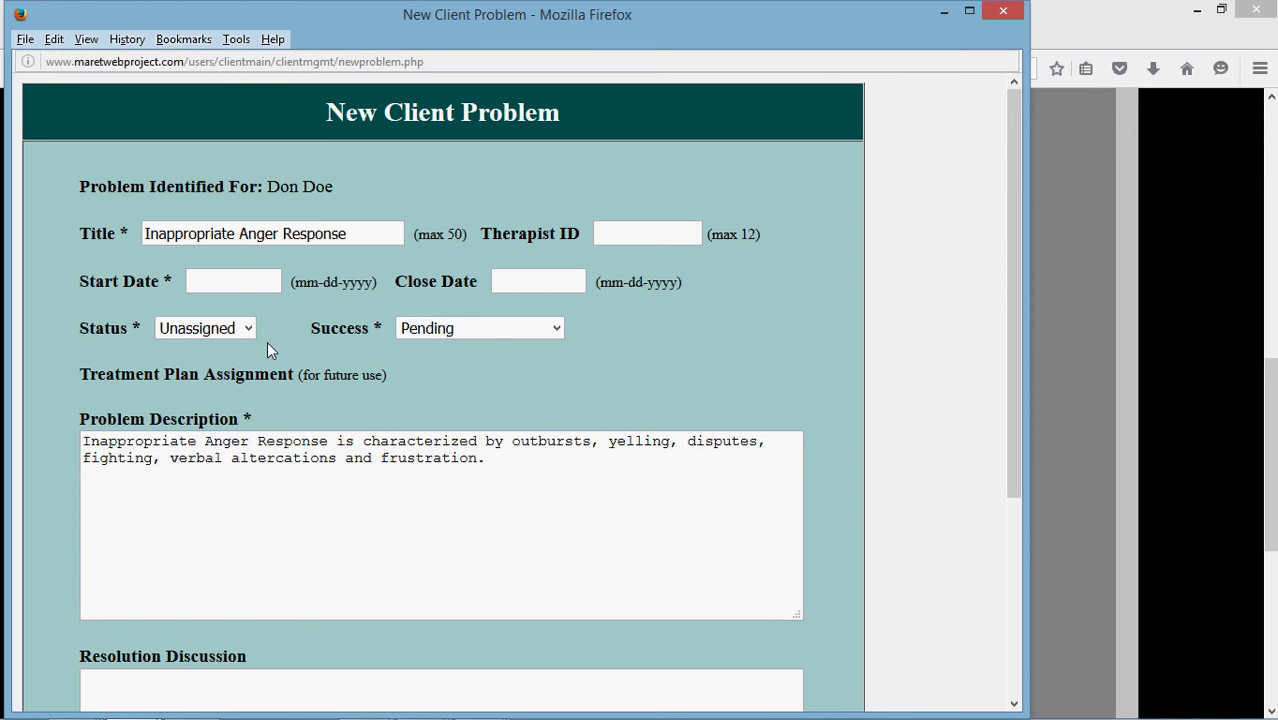
Step: Set the new problem's start date to 04-22-2016 and enter the therapist's ID, leaving the close date empty
left_click(244, 284)
type("04")
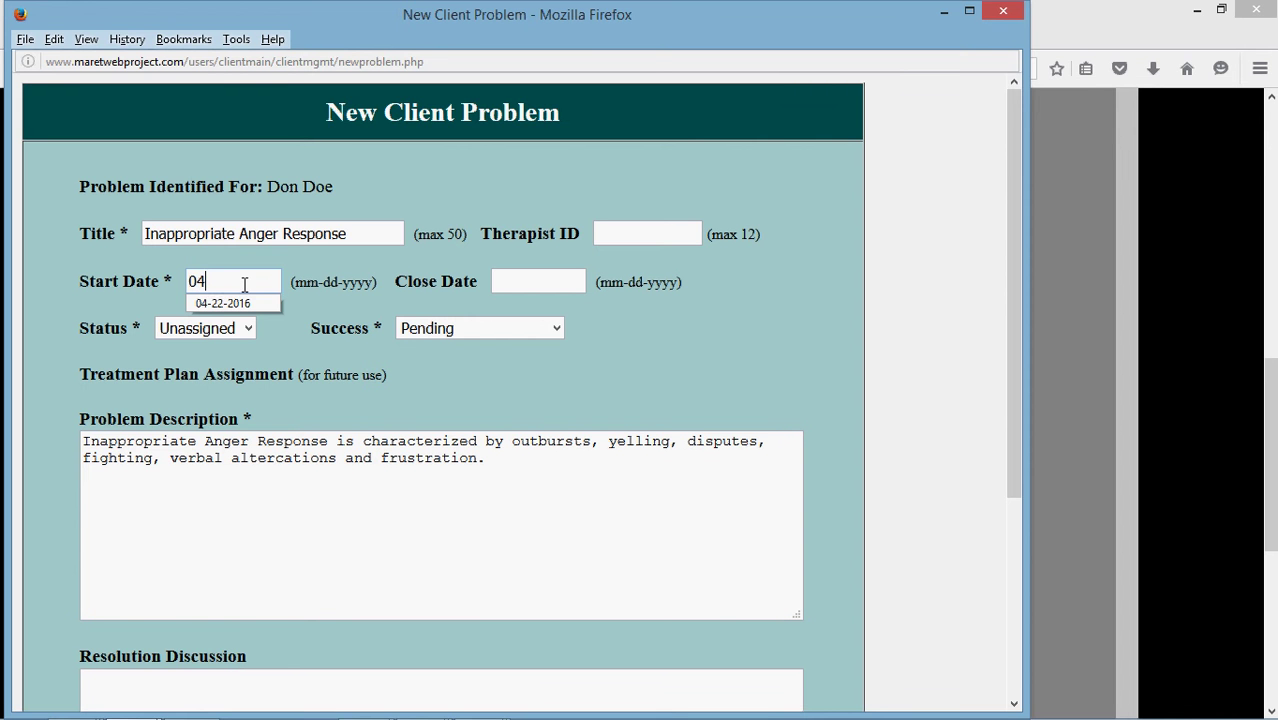
type("-22-2016")
left_click(620, 230)
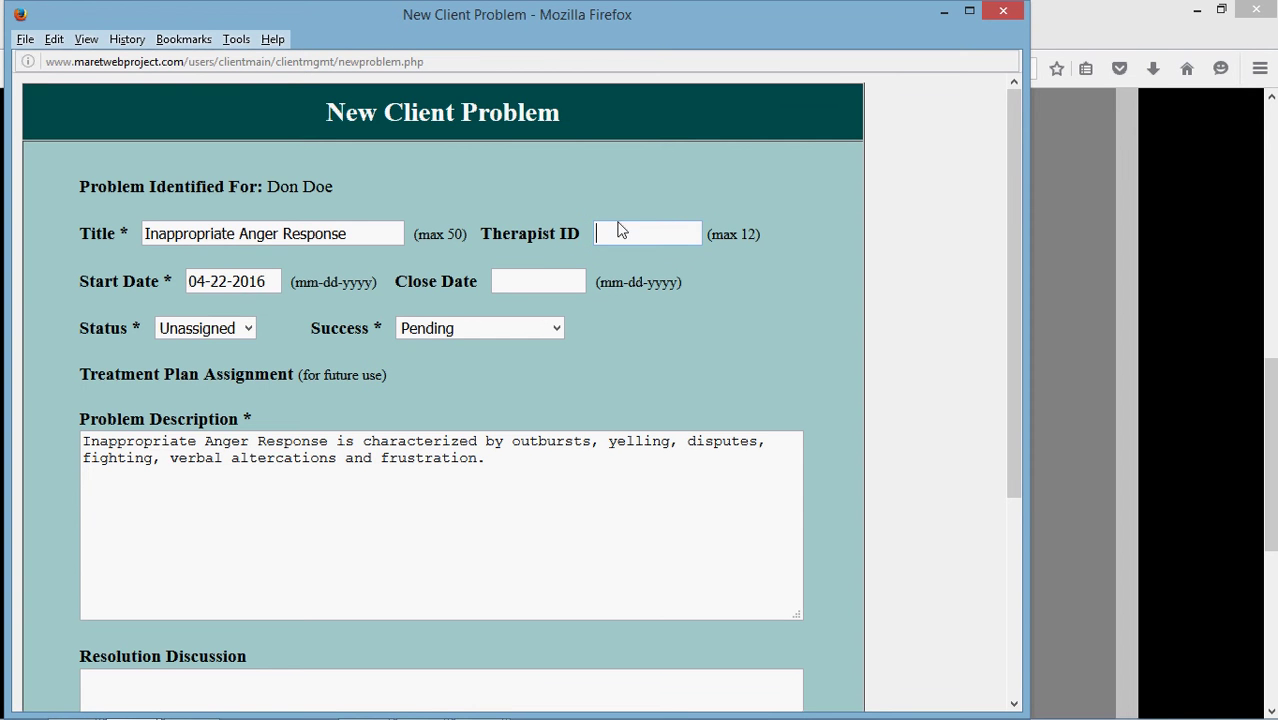
type("robert")
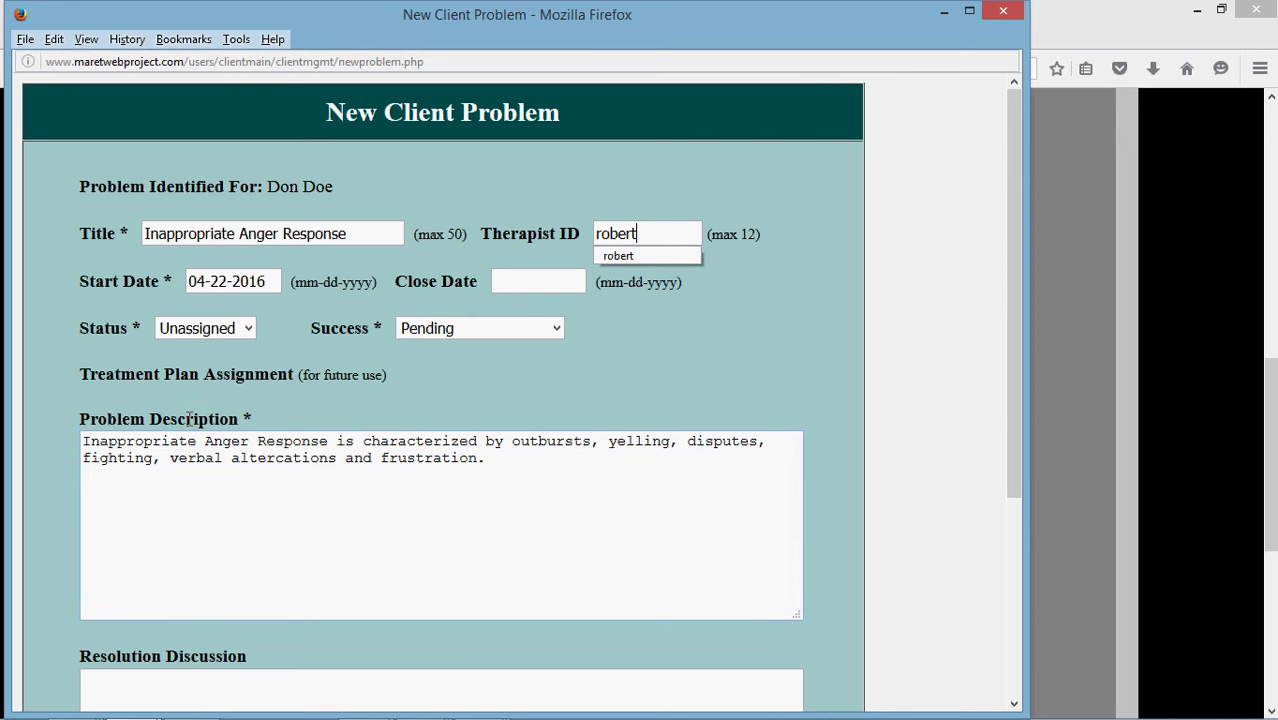
left_click(517, 279)
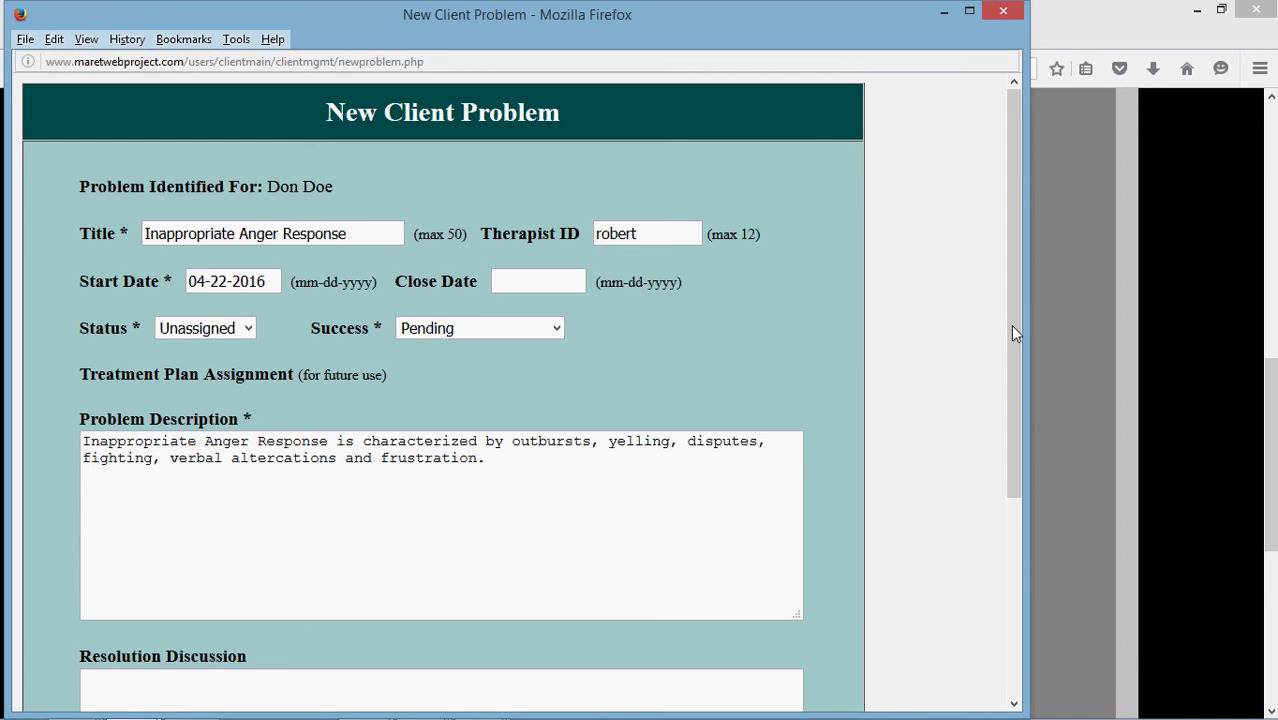
Step: Save the new client problem and refresh the client's summary page
left_click_drag(1011, 325, 1030, 580)
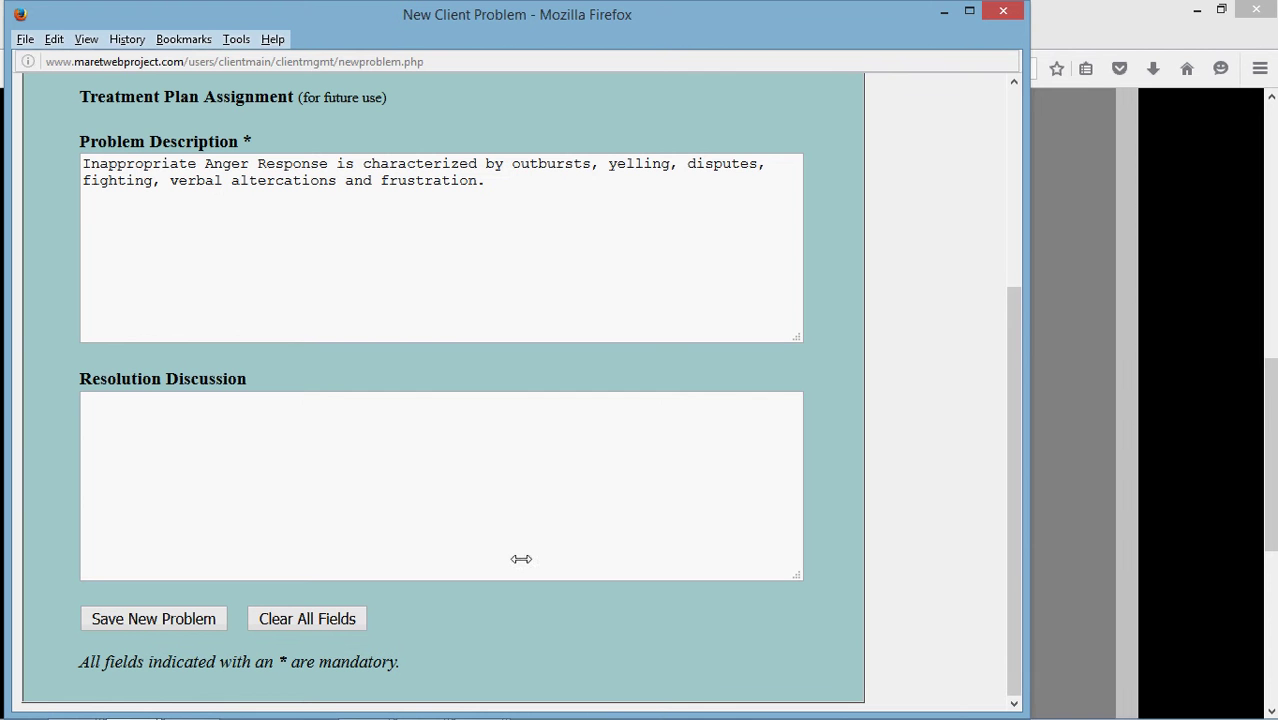
left_click(512, 558)
left_click(180, 624)
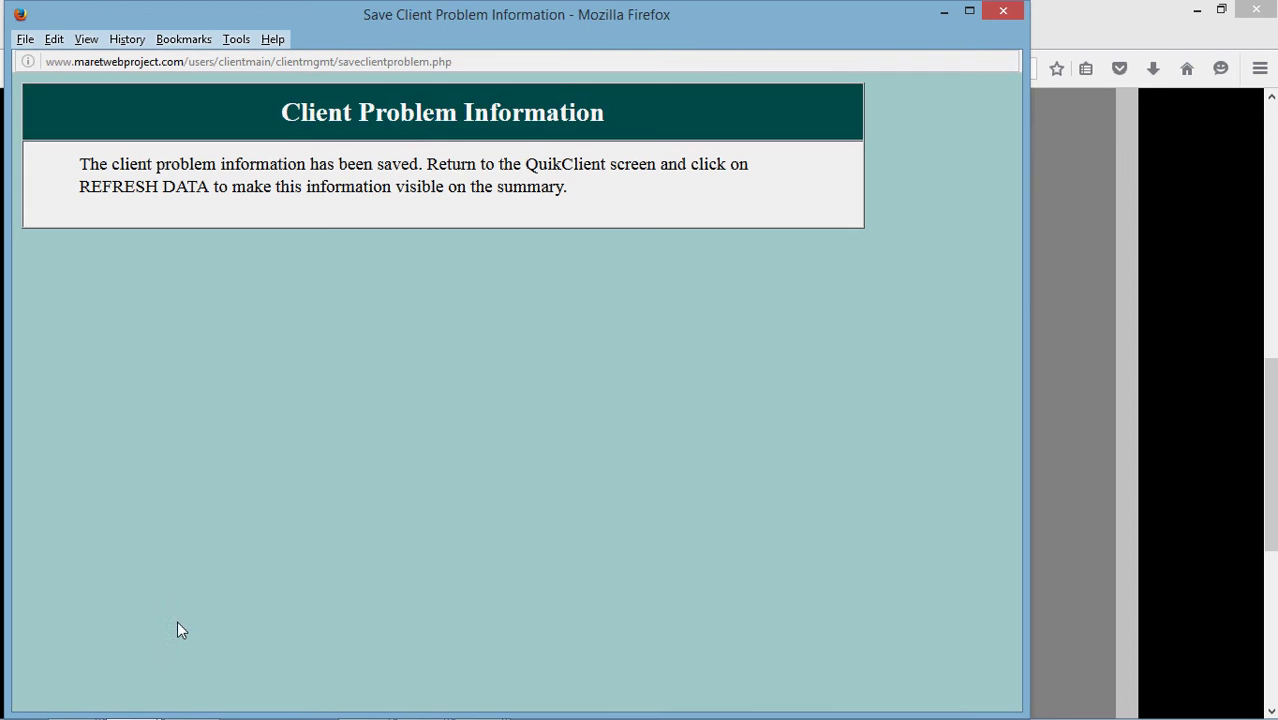
left_click(1005, 14)
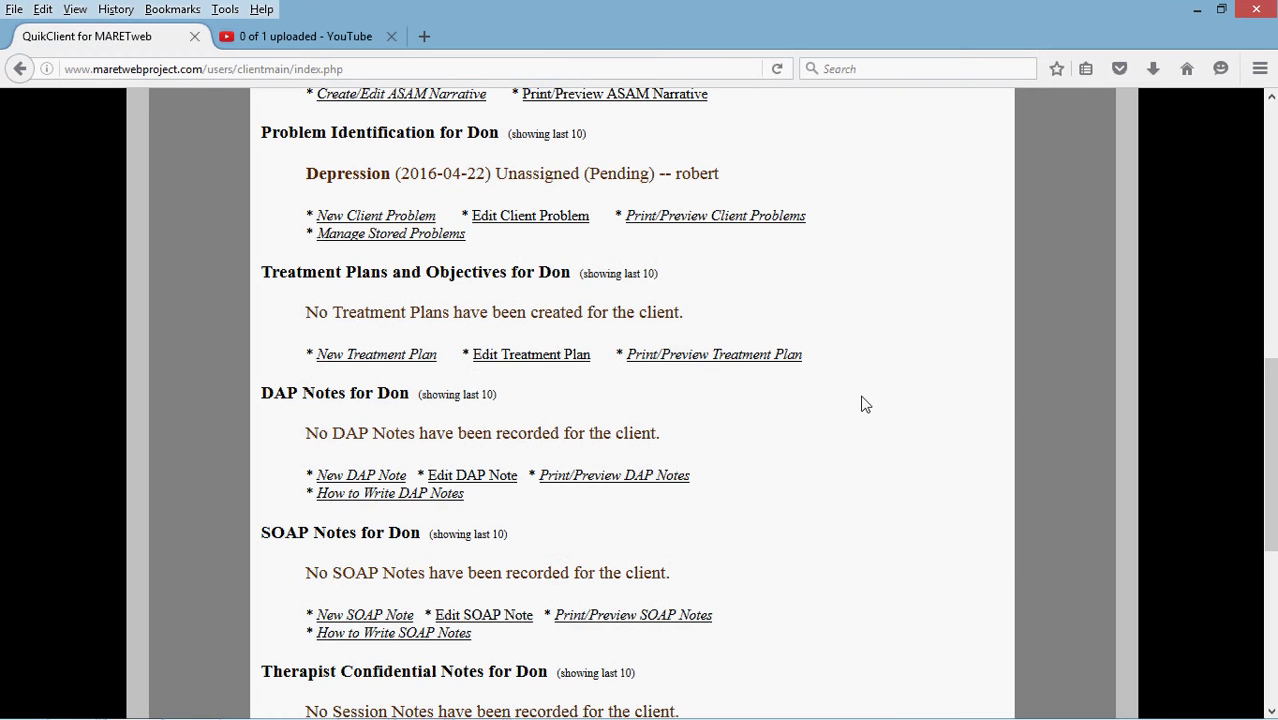
right_click(865, 403)
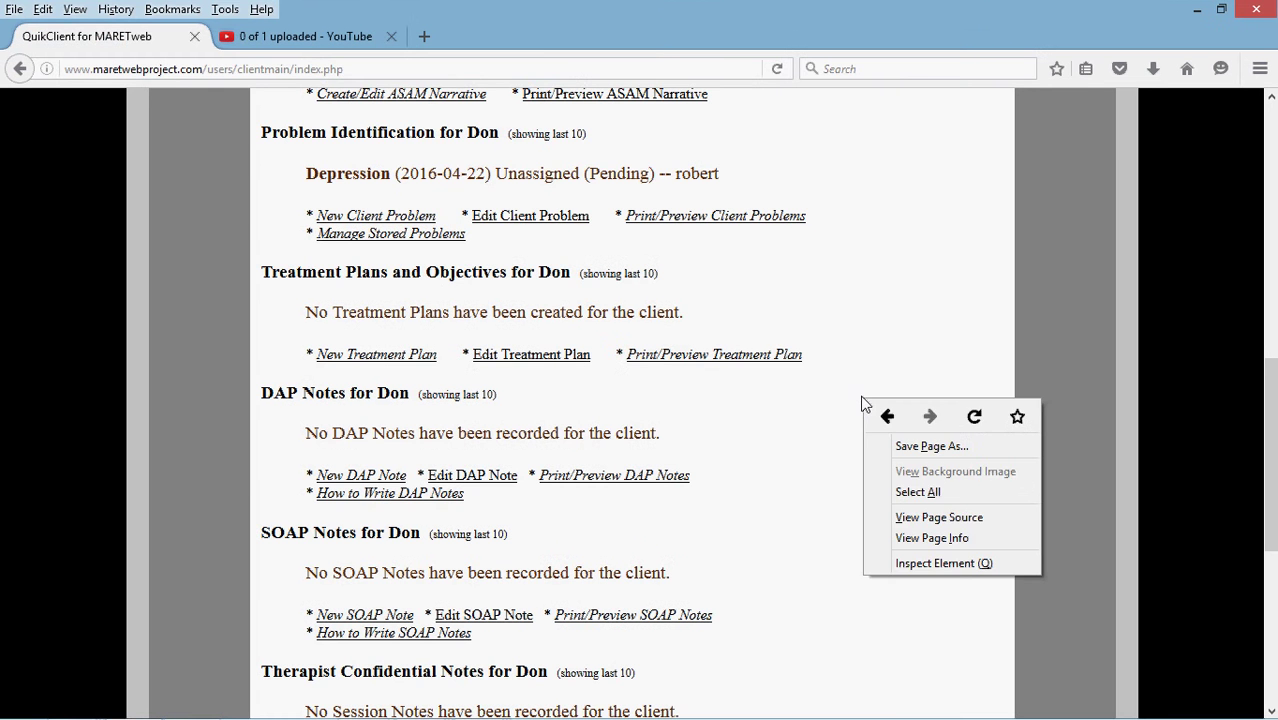
left_click(968, 419)
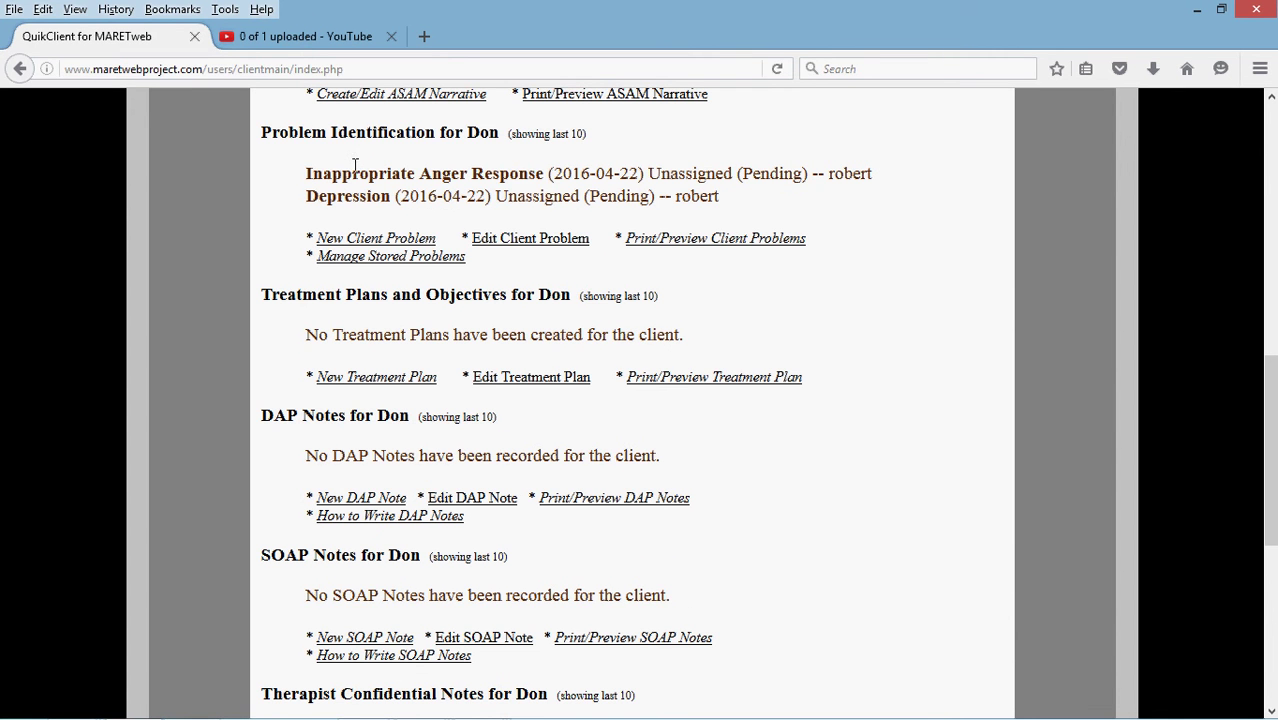
Step: Check the problem titles and assigned therapist in the client's Problem Identification list
left_click_drag(358, 170, 492, 170)
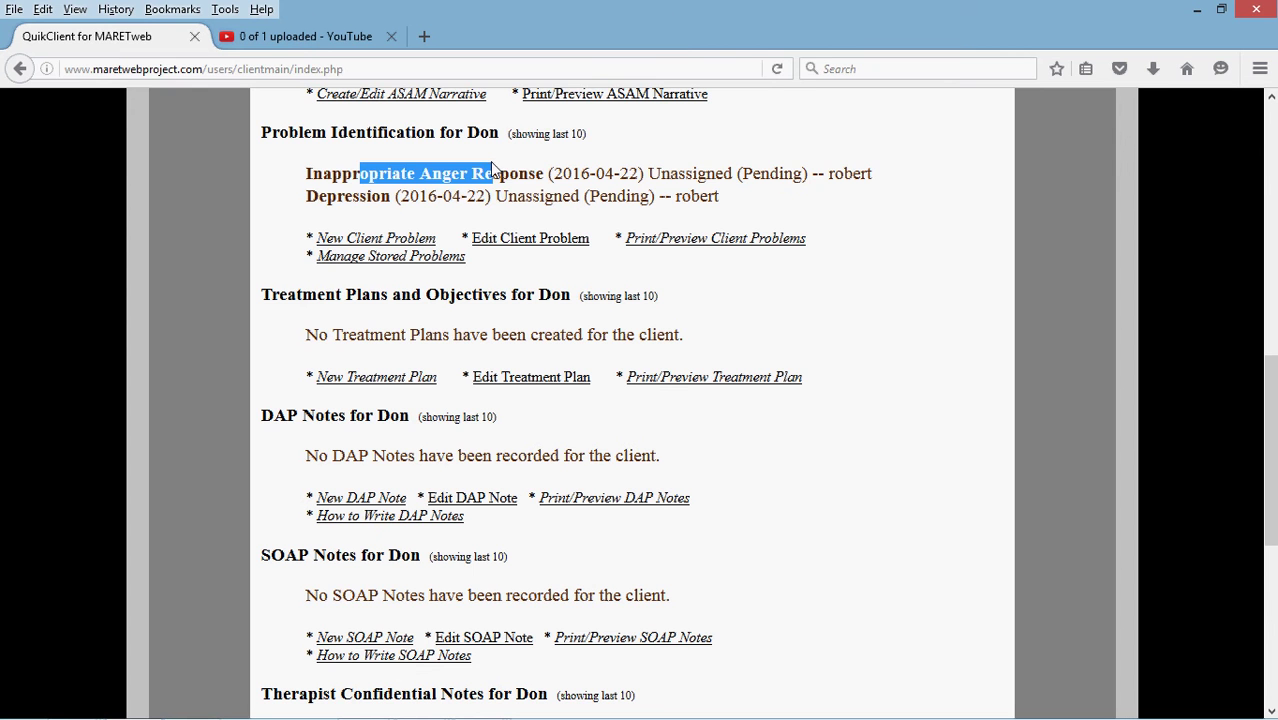
left_click_drag(345, 196, 382, 196)
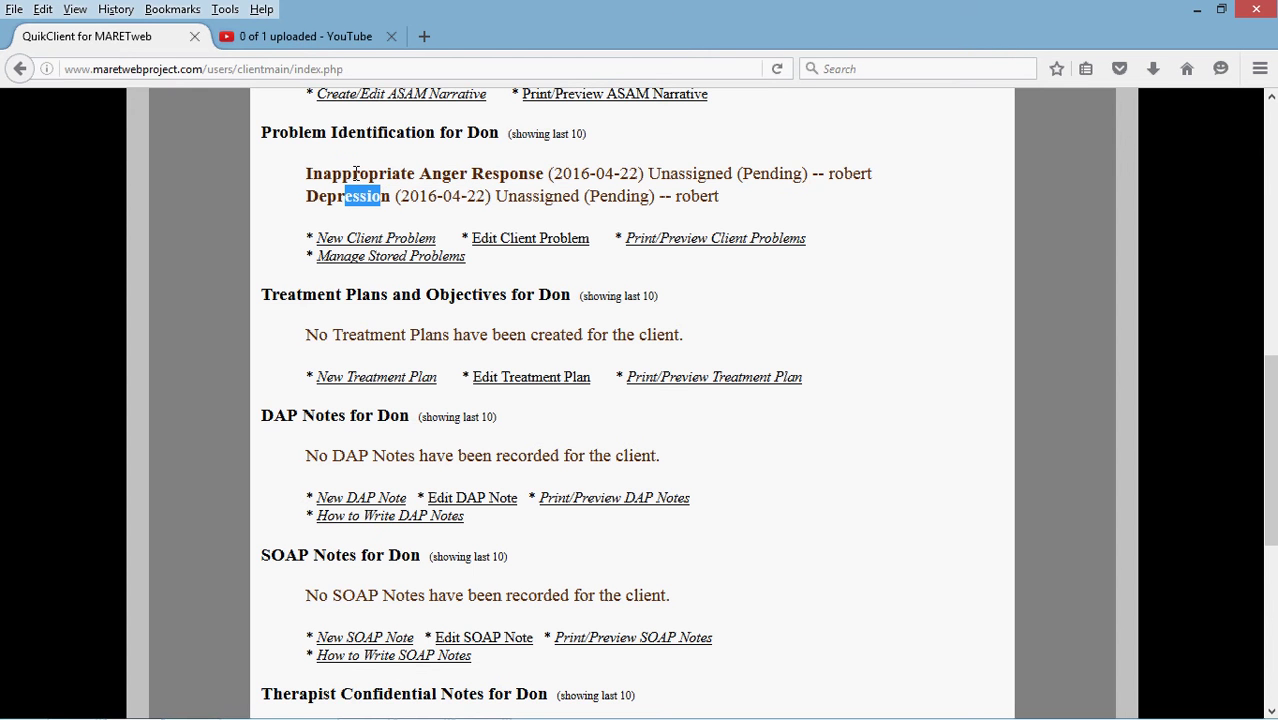
left_click(355, 173)
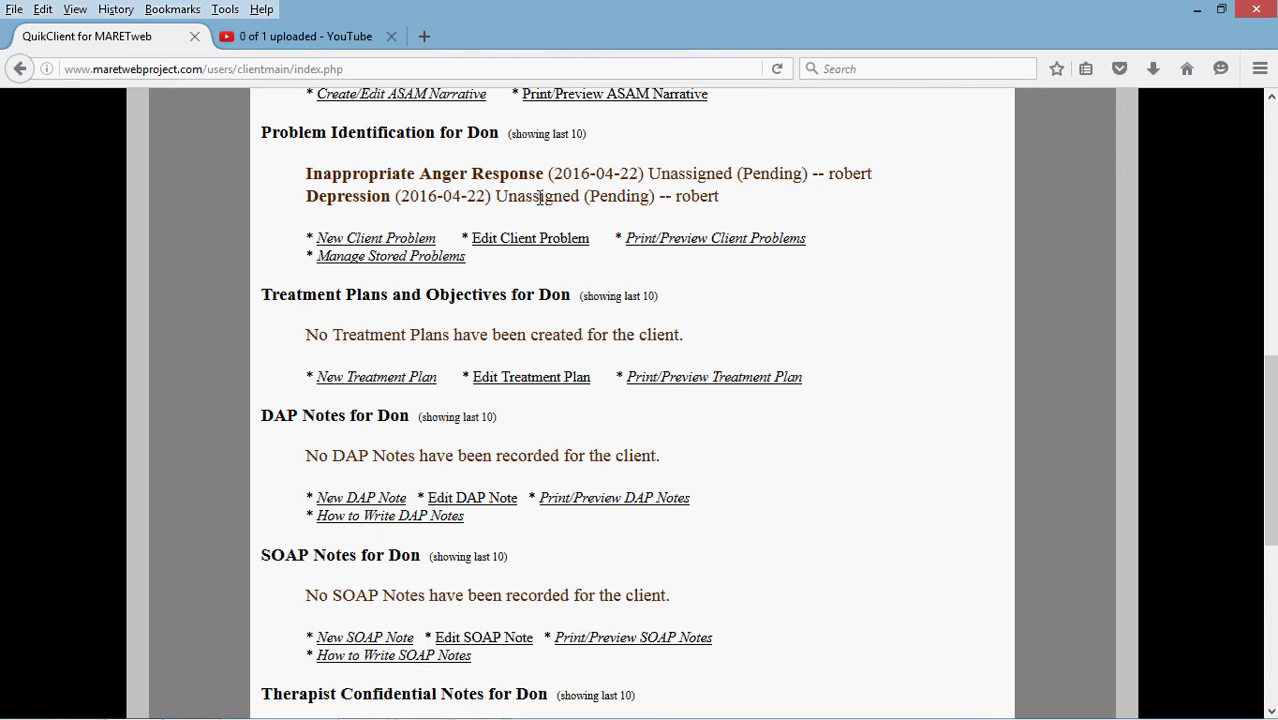
double_click(687, 199)
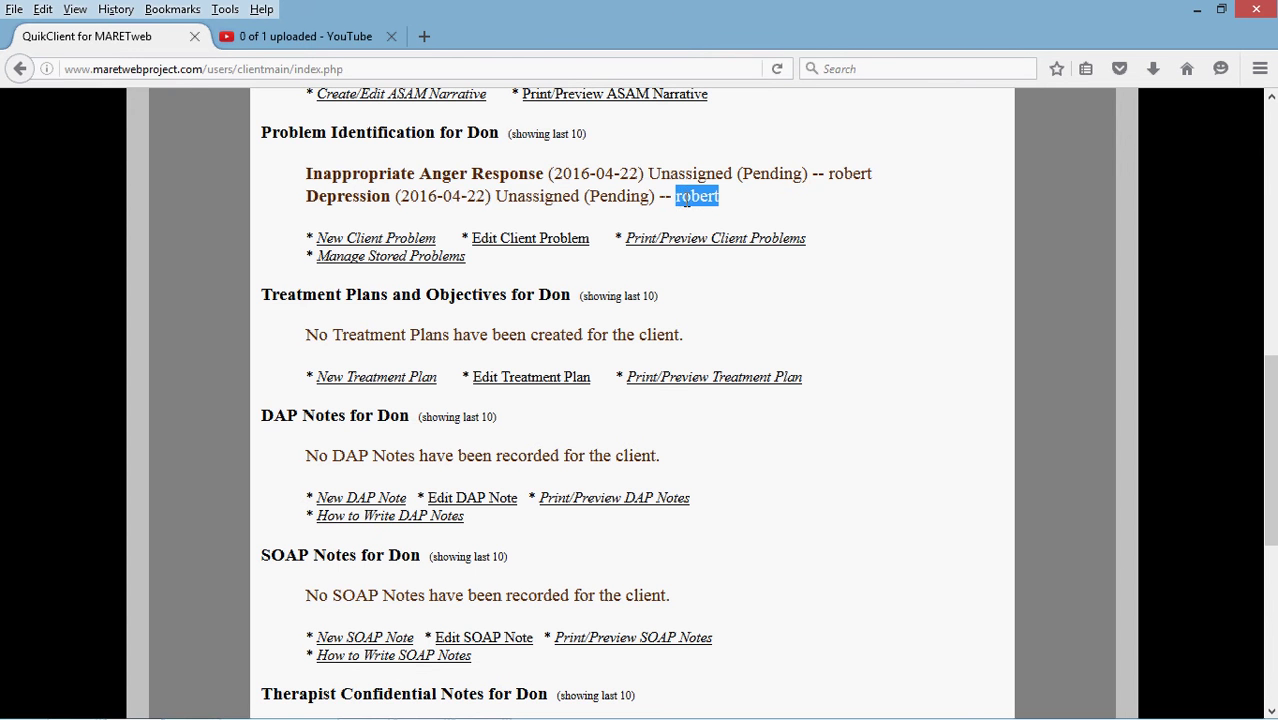
left_click(628, 173)
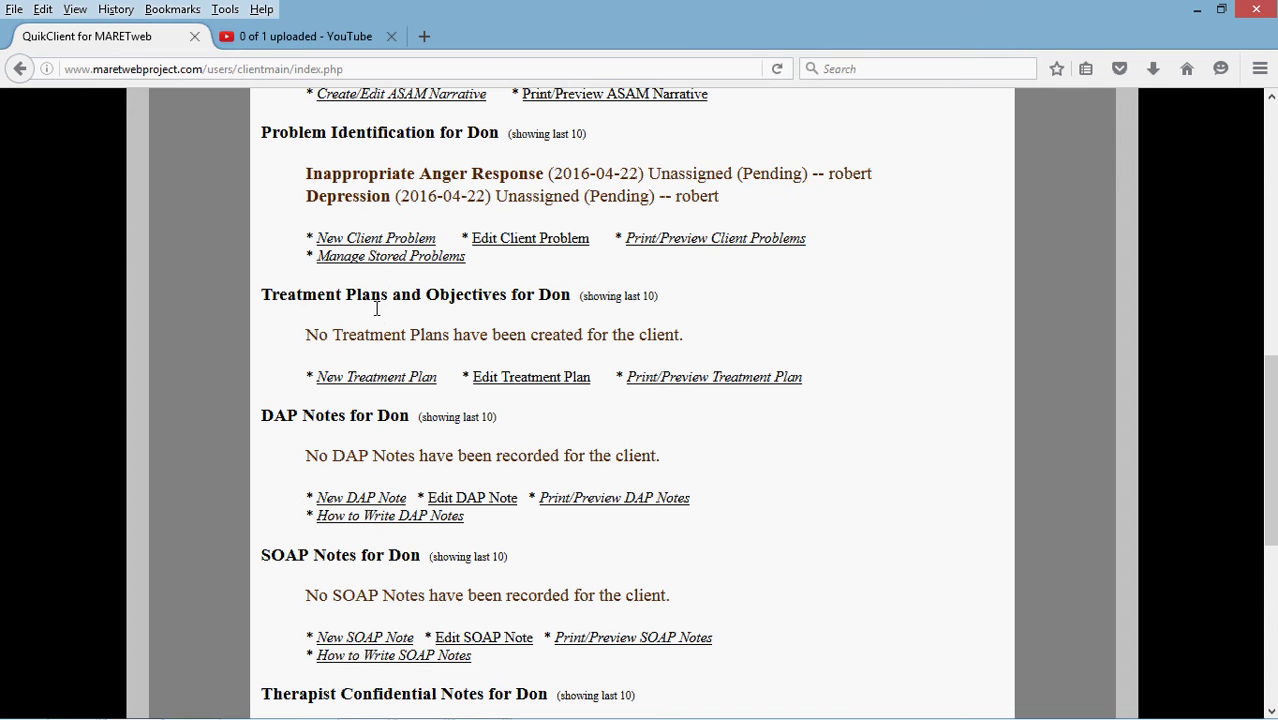
Step: Start a new treatment plan for the client based on the Depression problem
left_click(380, 378)
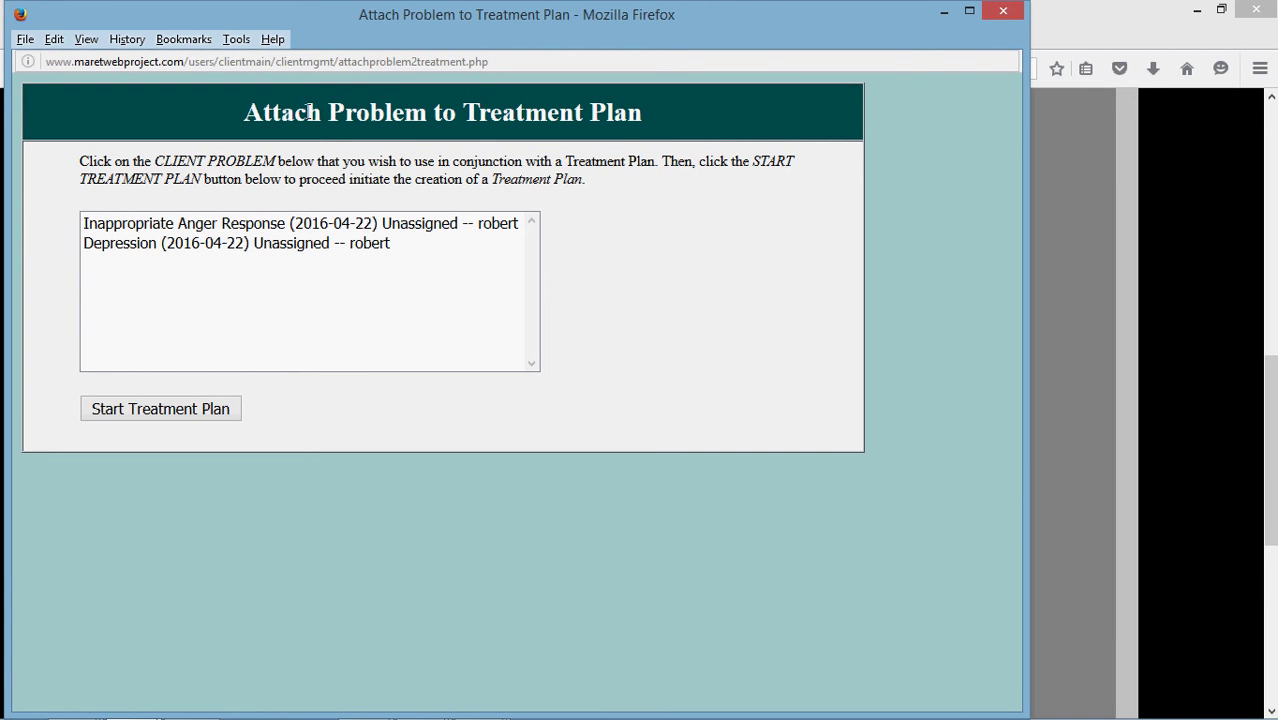
left_click_drag(310, 112, 667, 112)
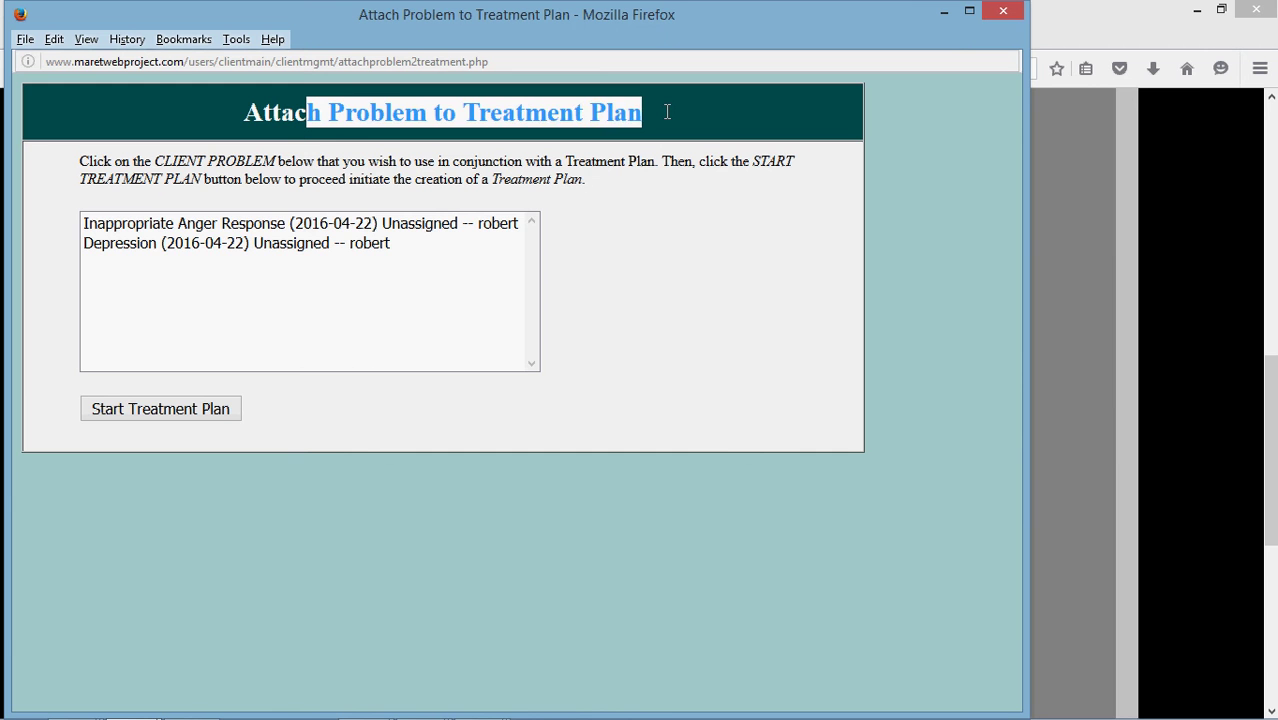
left_click(666, 111)
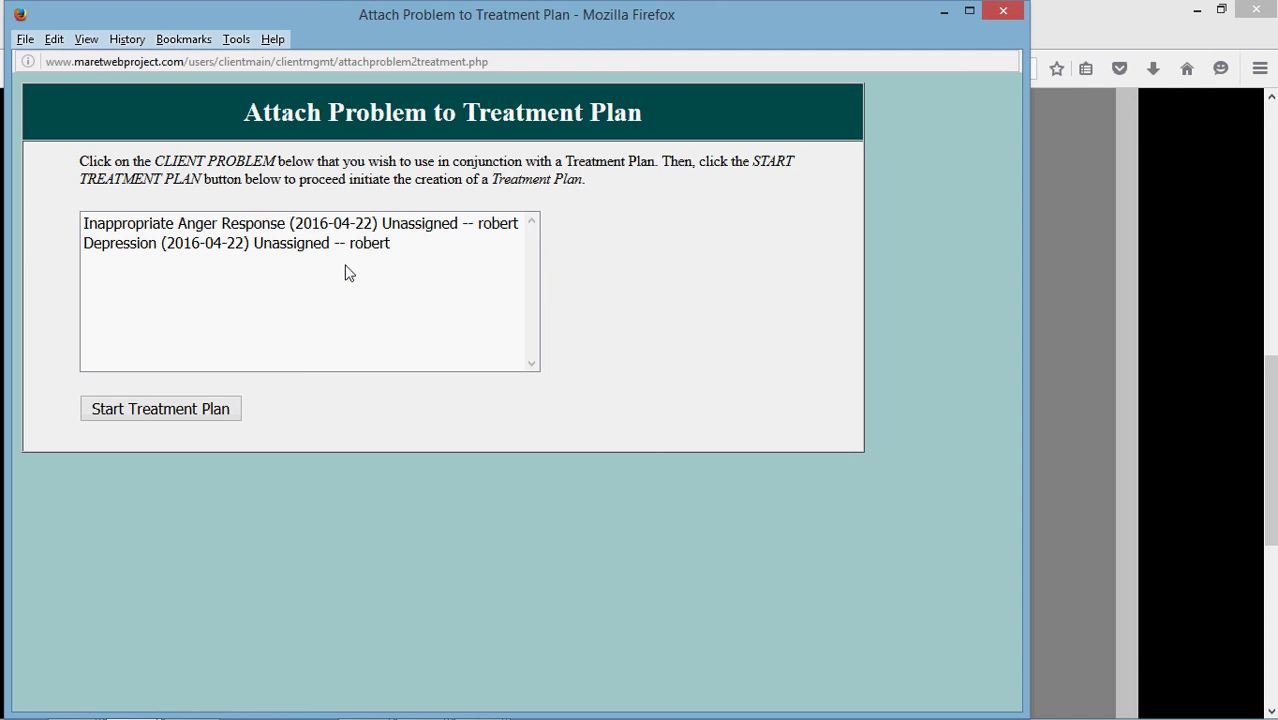
left_click(313, 242)
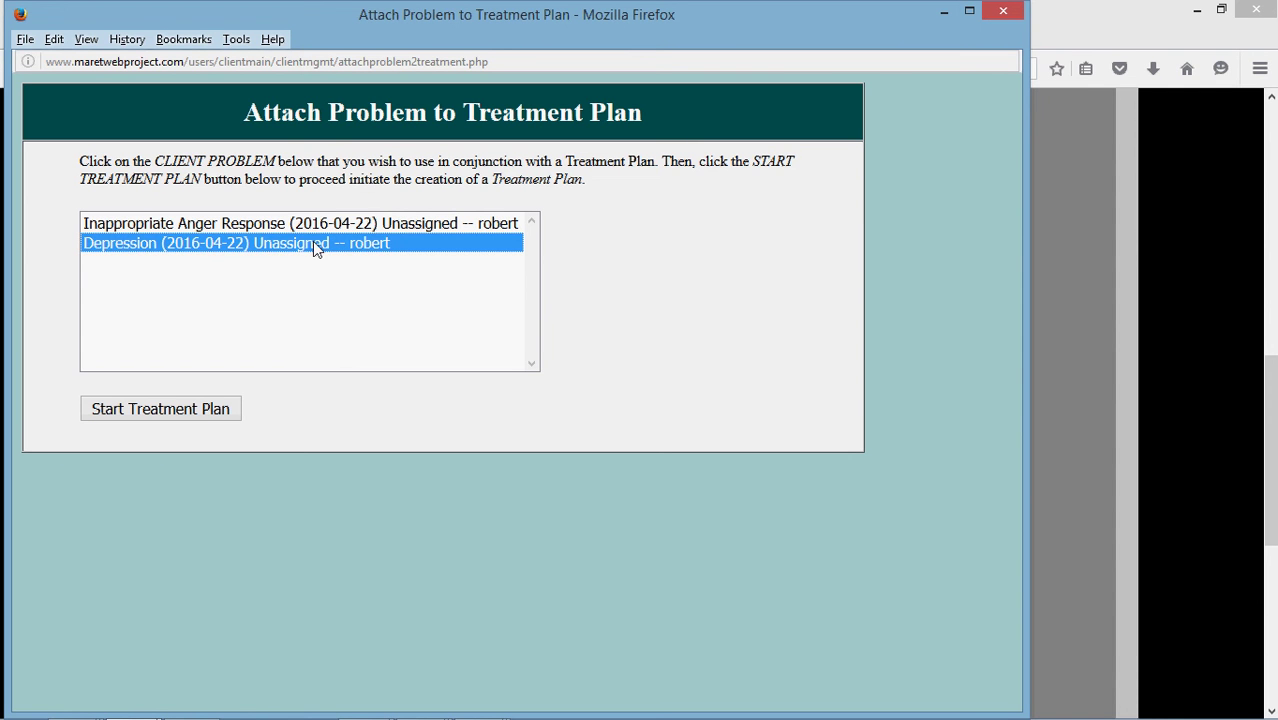
left_click(187, 414)
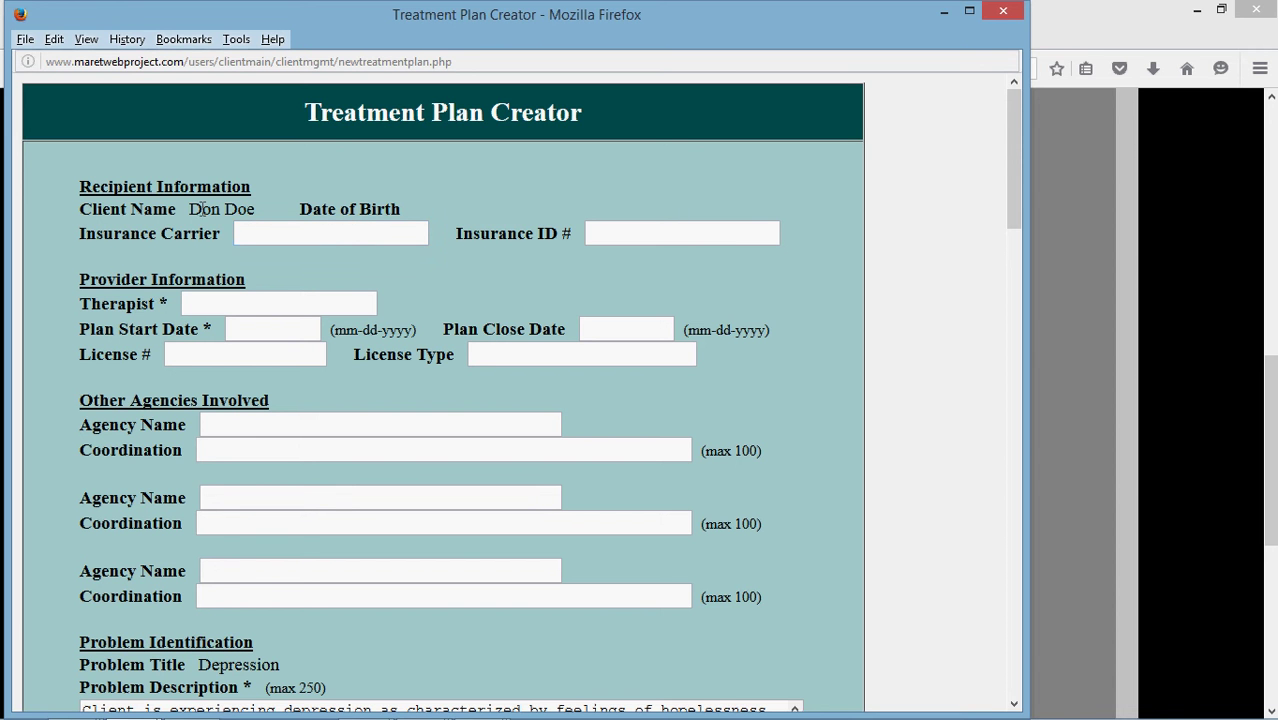
left_click_drag(190, 209, 244, 207)
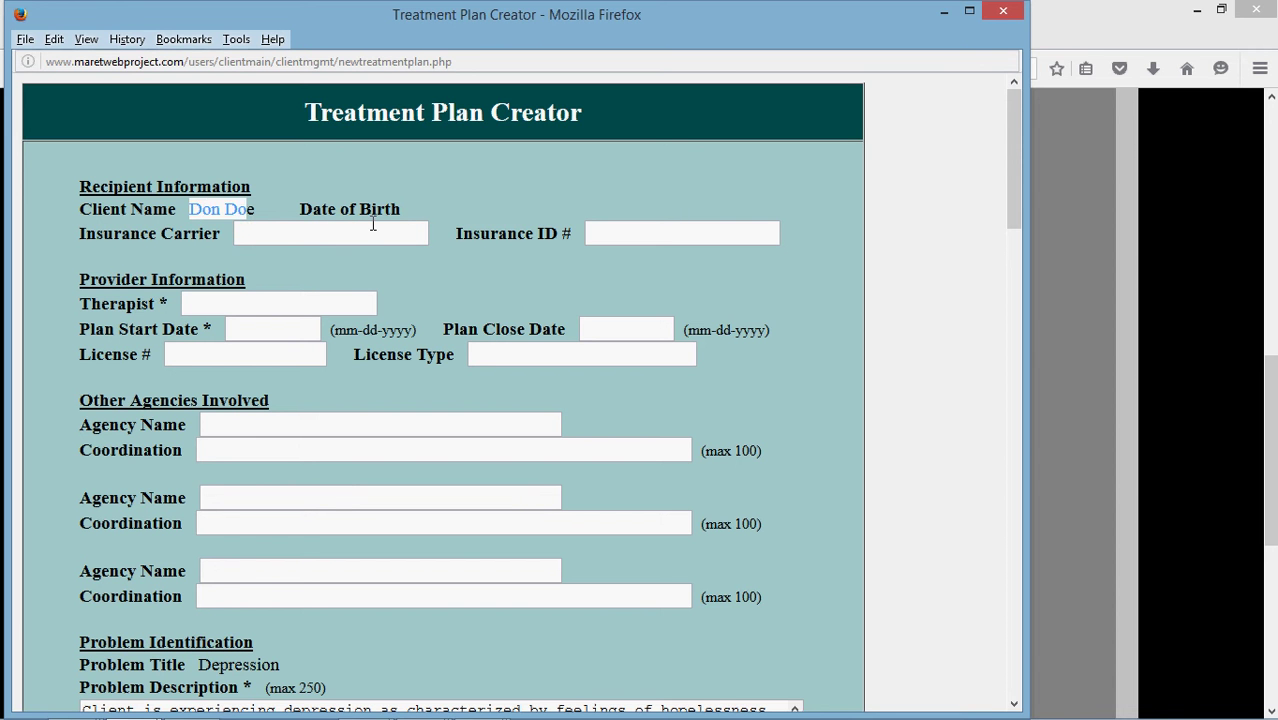
left_click(384, 218)
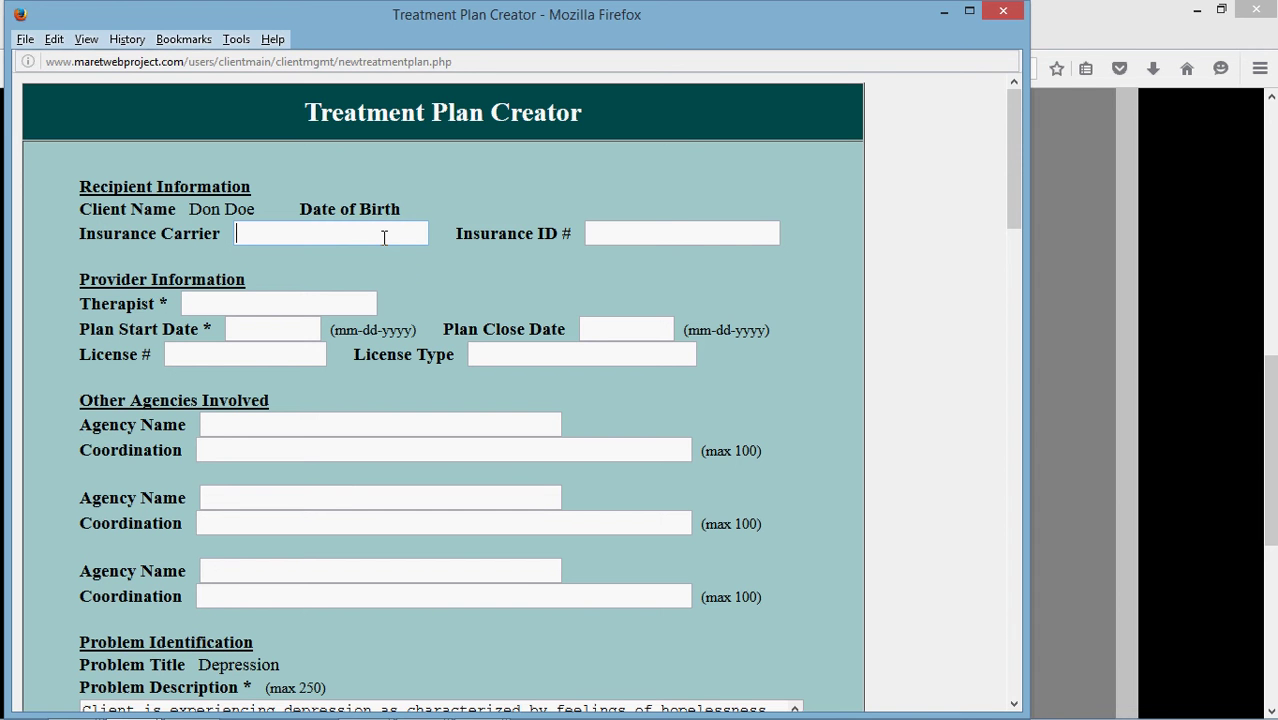
left_click(670, 233)
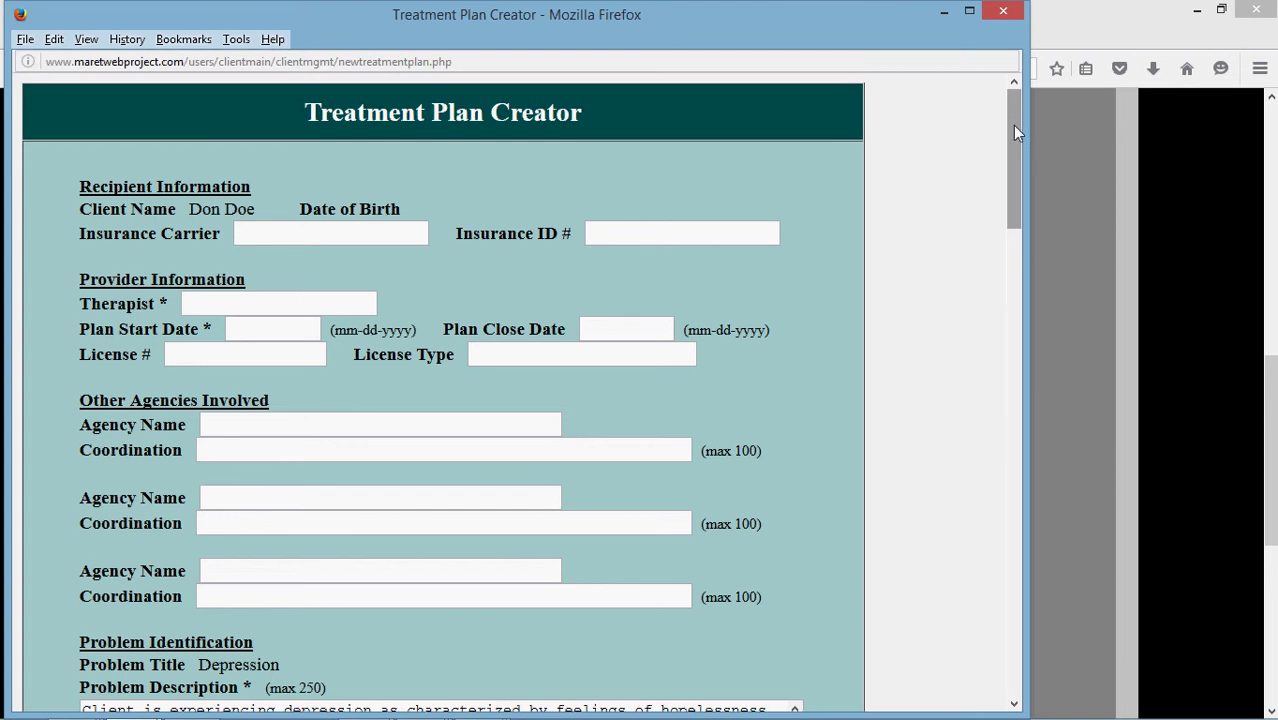
Step: Enter the therapist's name and a plan start date of 04-22-2016 in the provider information, leaving the license number empty
left_click_drag(1012, 125, 1018, 145)
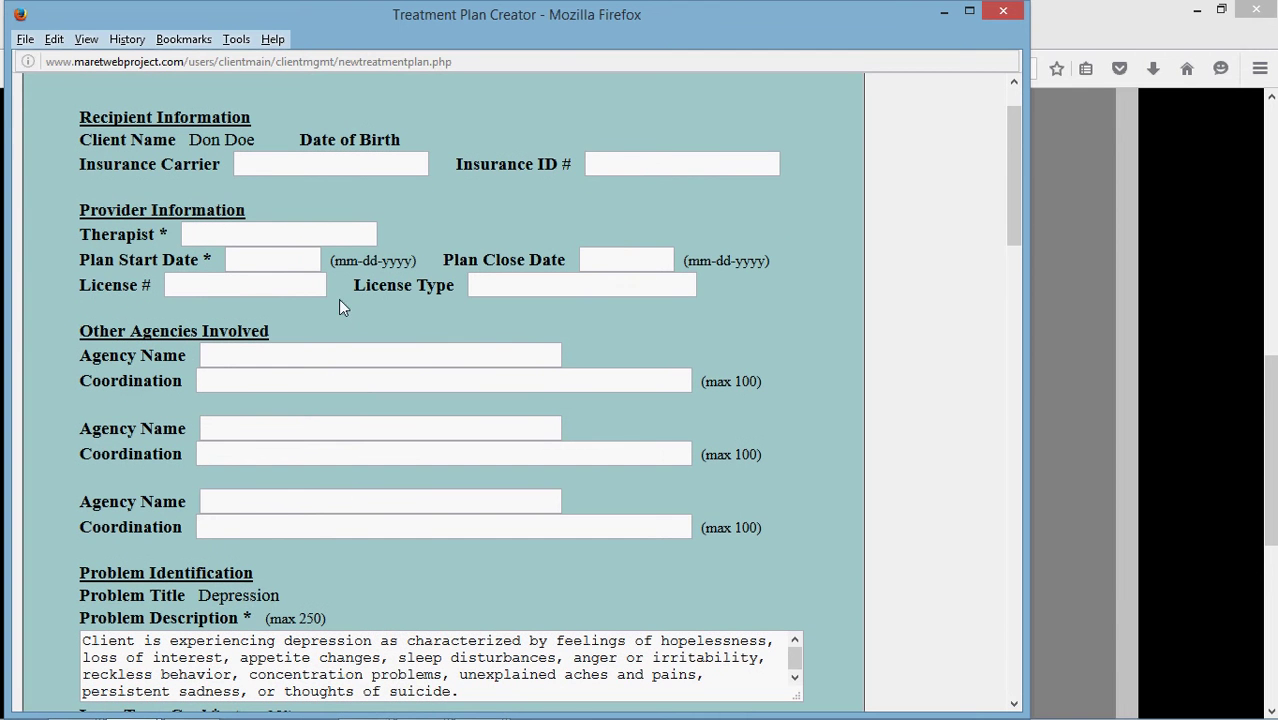
left_click(288, 236)
type("Robert")
left_click(283, 260)
type("04-22-201")
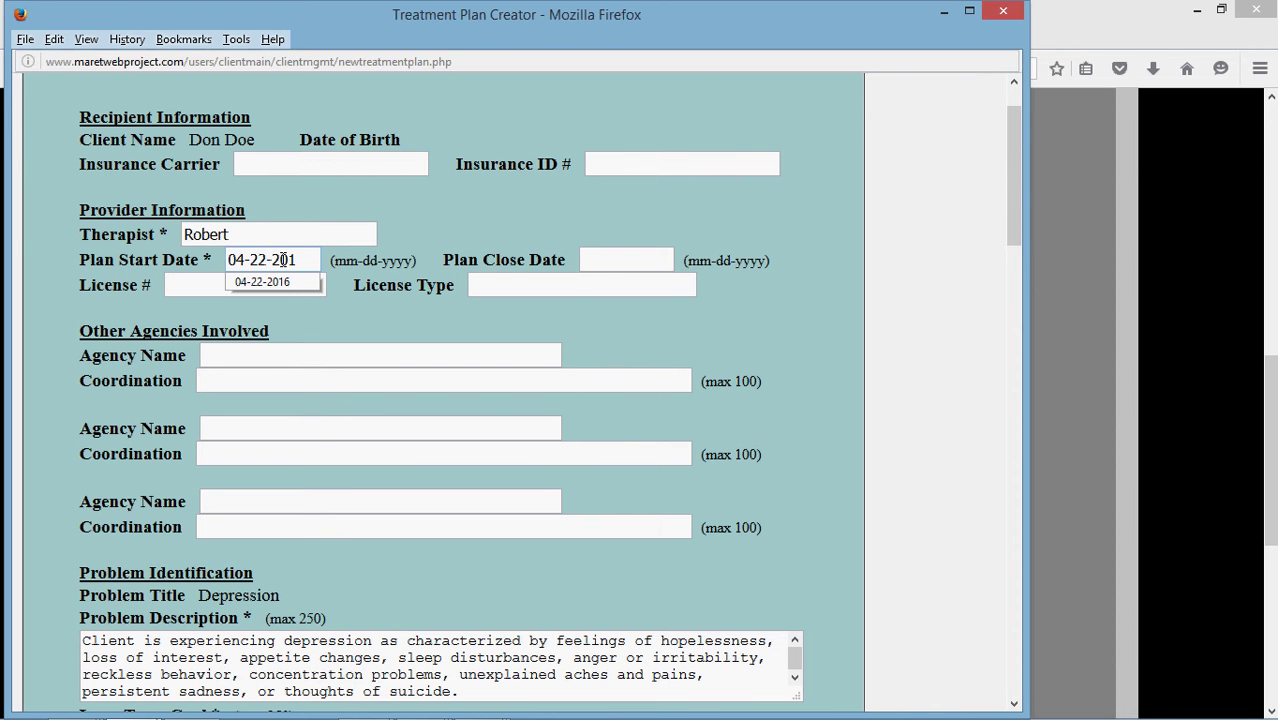
type("6")
key("Escape")
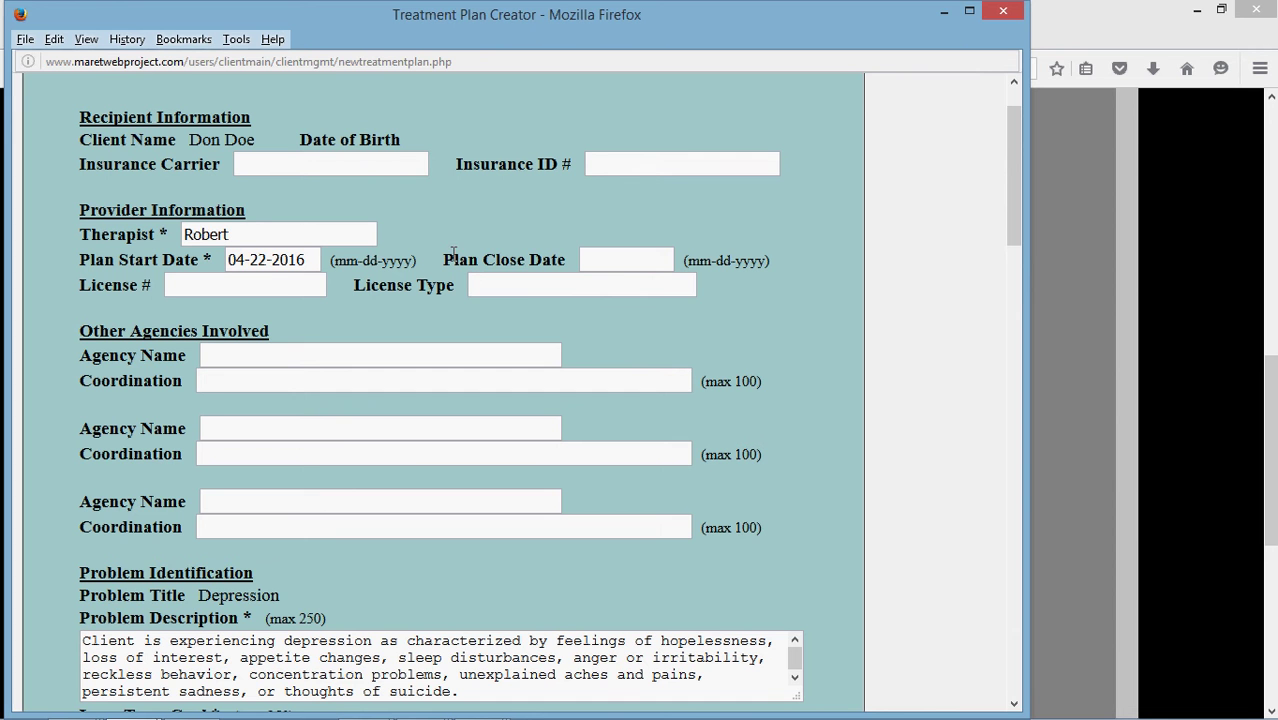
left_click(272, 288)
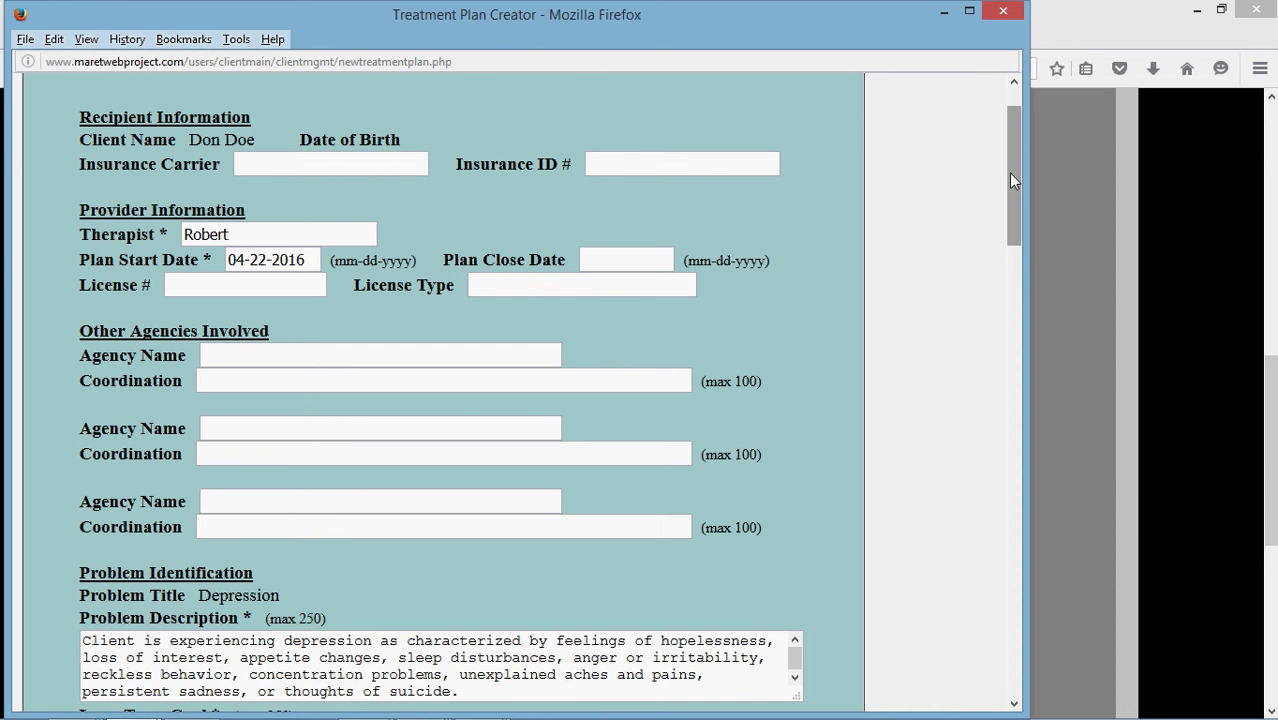
Step: Fill in the first other agency with the name "Mandated Anger Mgmt" and the coordination text "Mandated anger"
left_click_drag(1012, 180, 1018, 218)
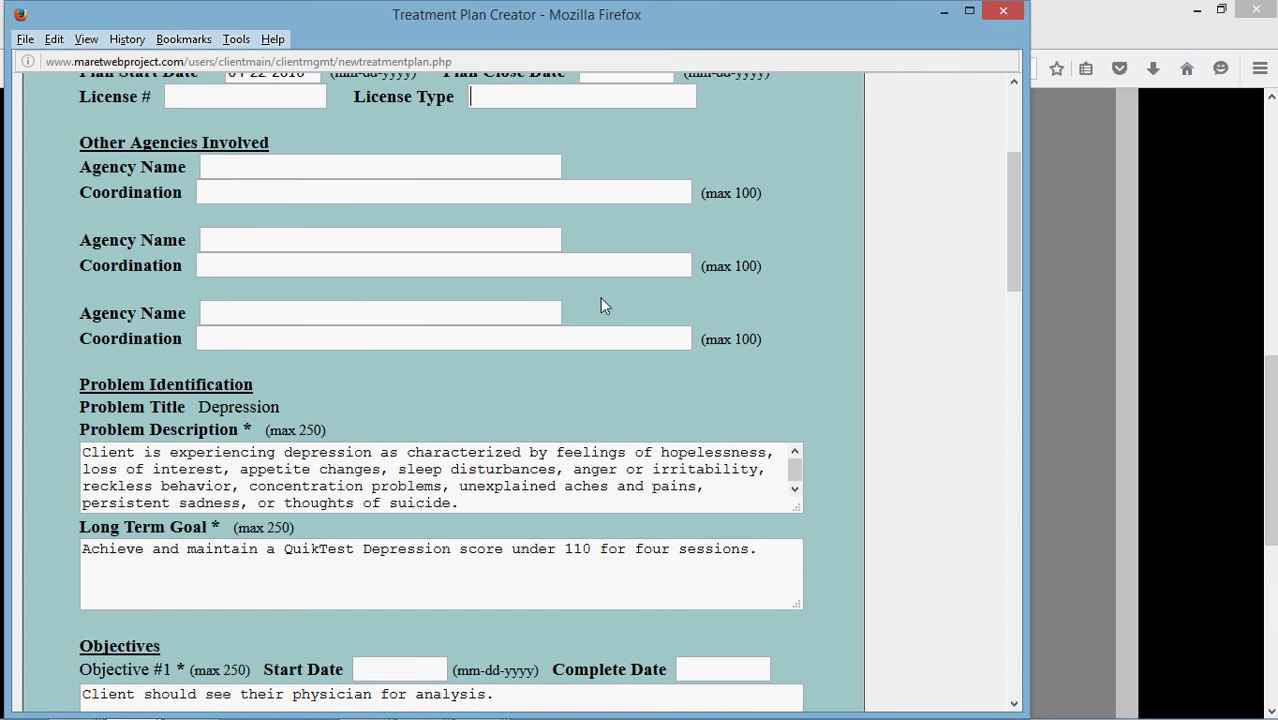
left_click(342, 165)
type("Mandated Anger Mgmt")
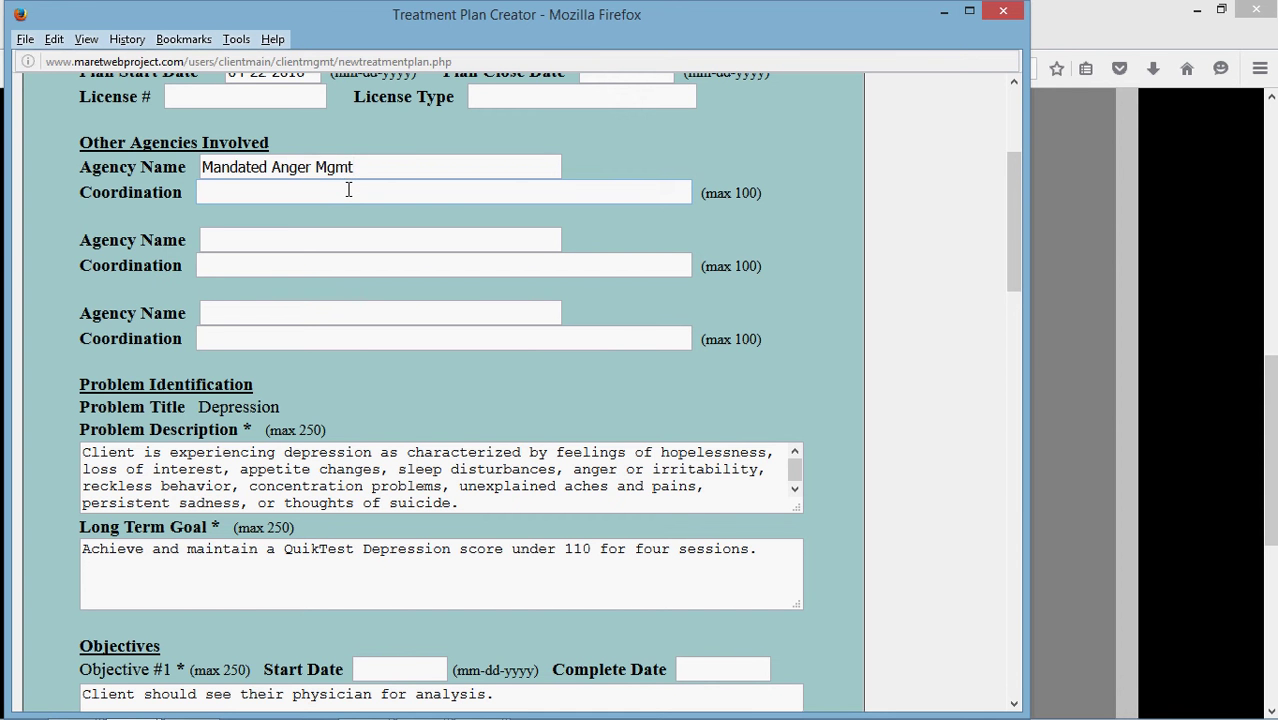
left_click(349, 190)
type("Mandated anger")
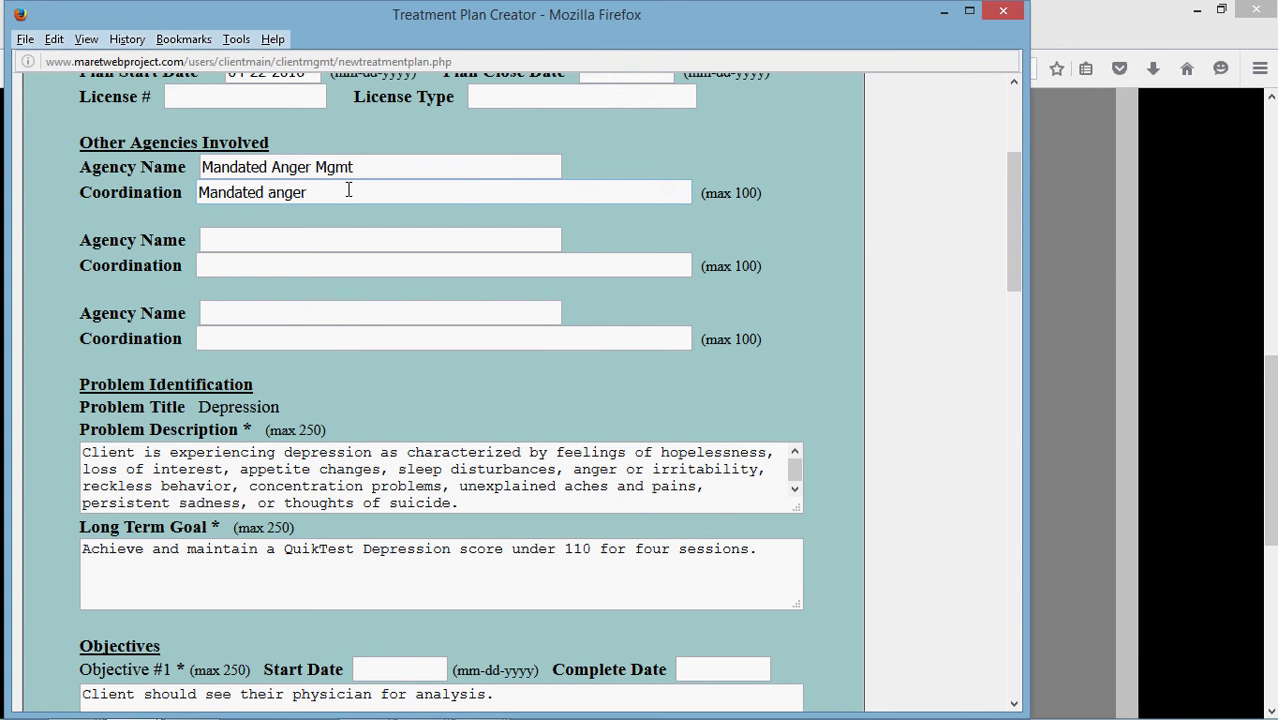
Step: Clear the name and coordination text of the first agency under Other Agencies Involved
left_click(349, 242)
left_click(355, 316)
left_click(368, 170)
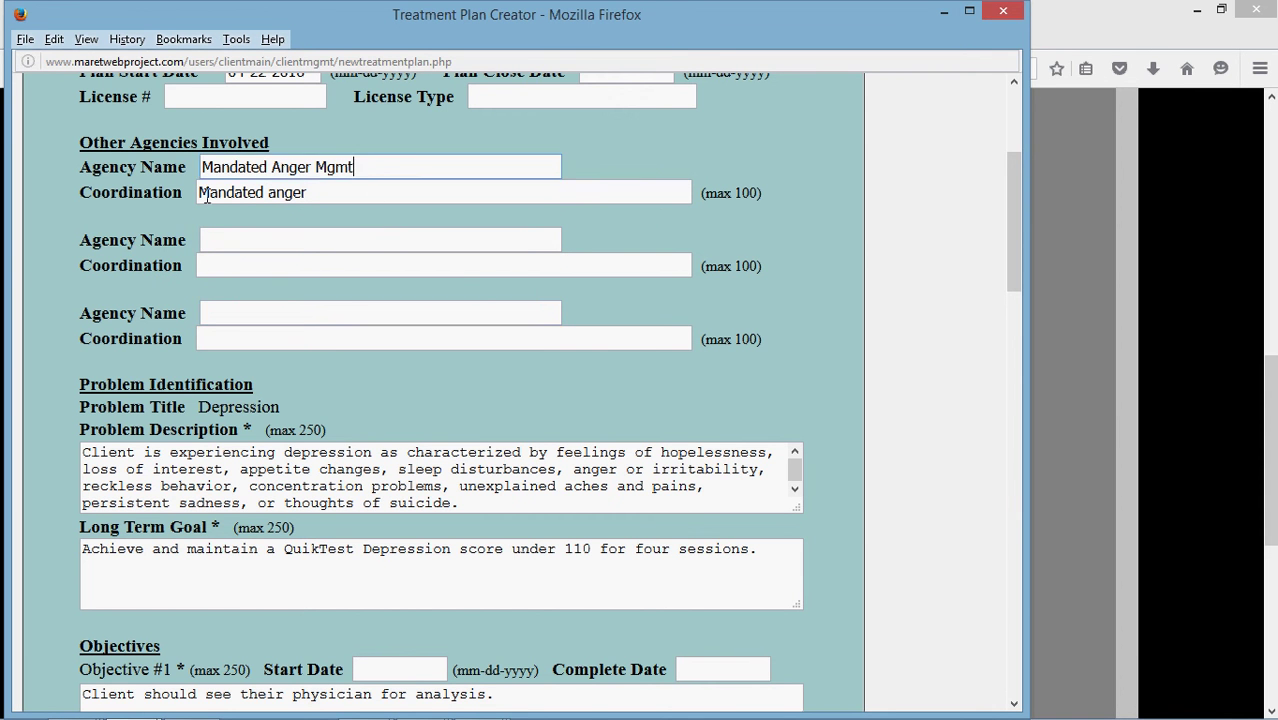
key("ctrl+a")
key("BackSpace")
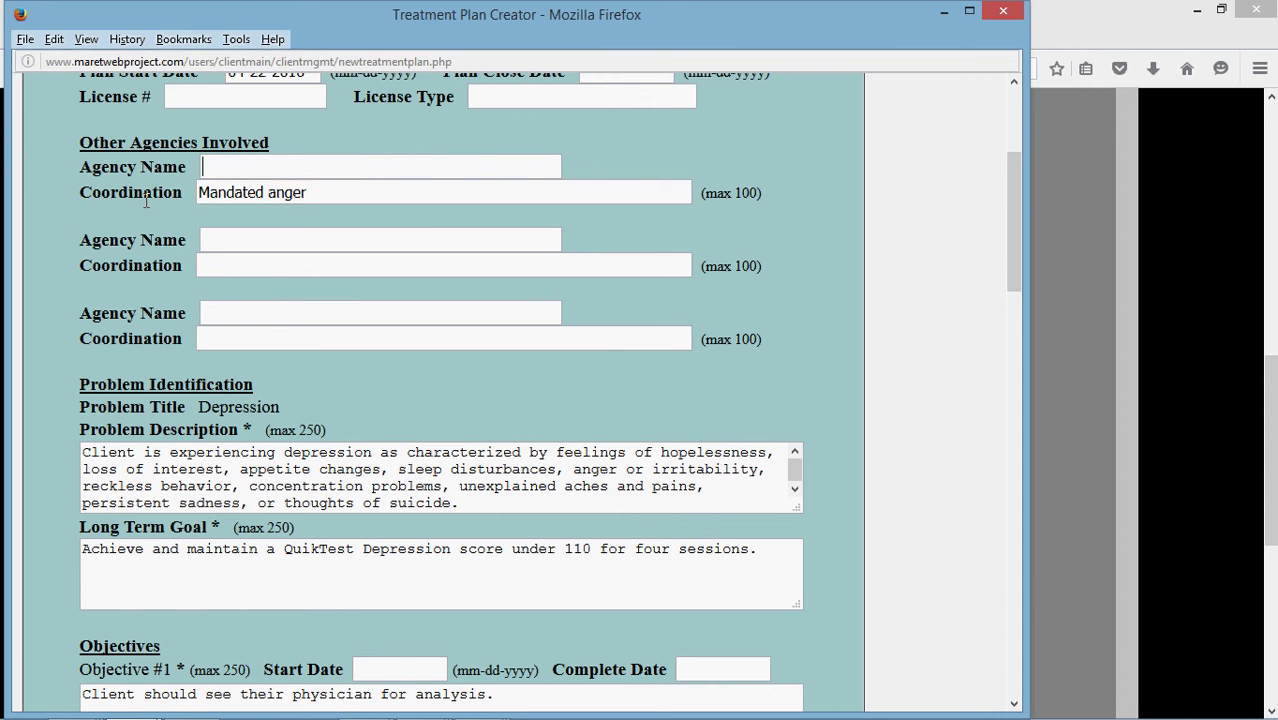
left_click_drag(317, 192, 141, 195)
key("BackSpace")
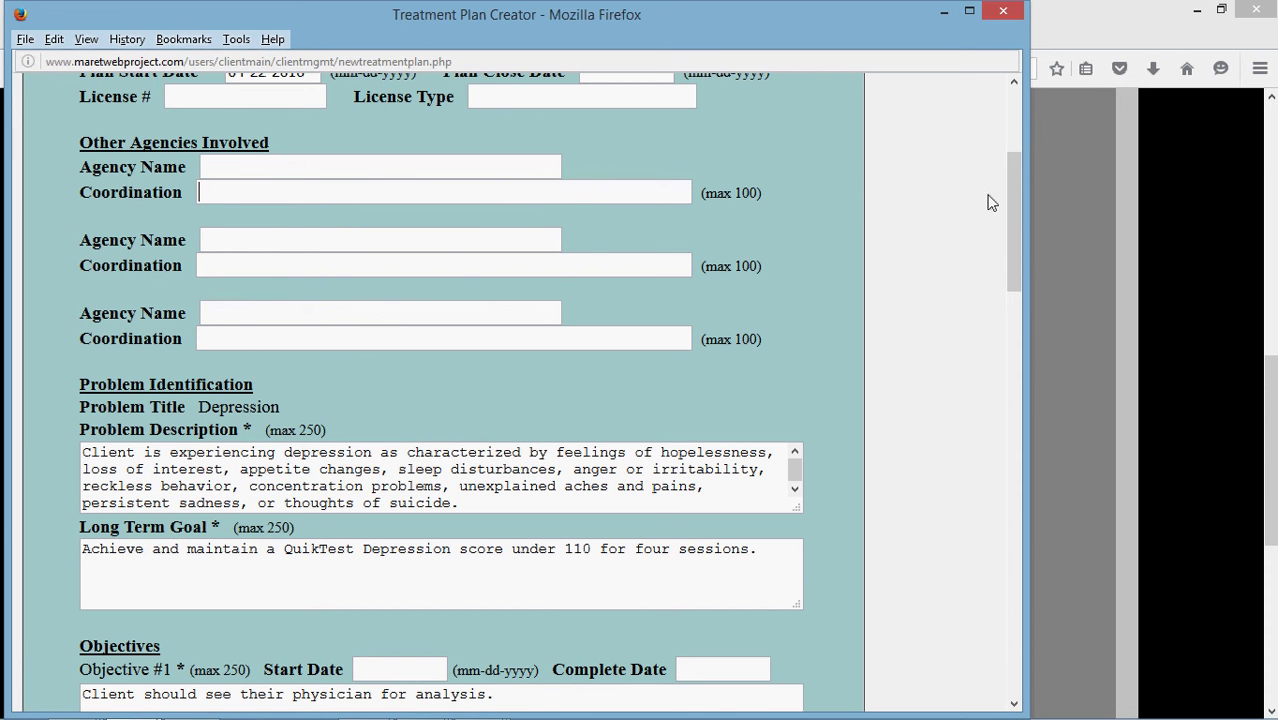
Step: Set the start date of Objective #1 to 04-22-2016, keeping its prefilled objective text
left_click_drag(1012, 212, 1007, 253)
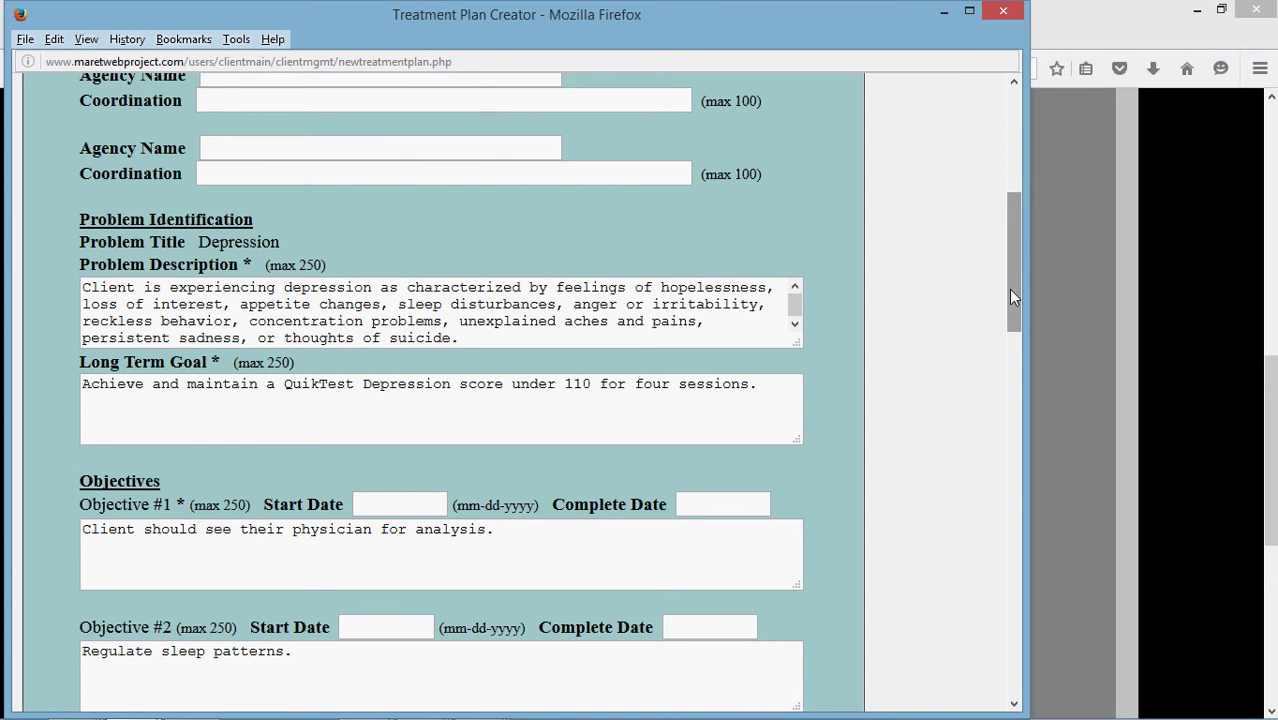
left_click_drag(1010, 297, 1021, 374)
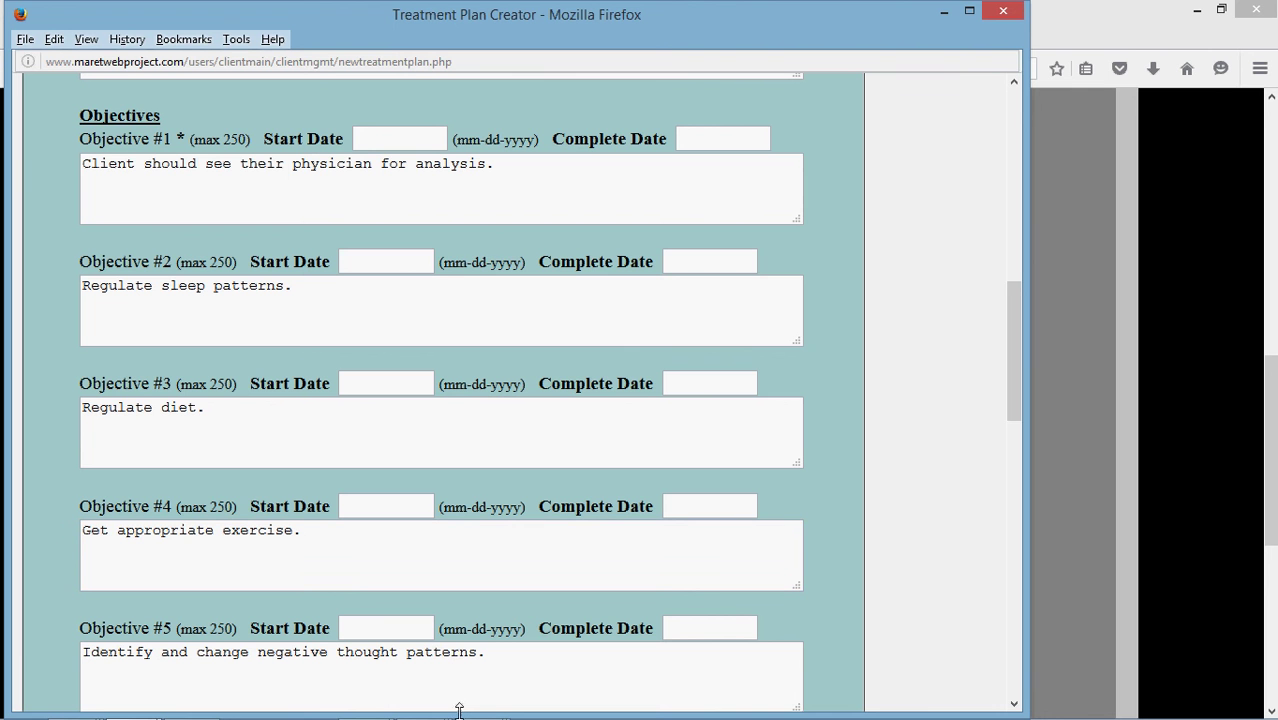
left_click(393, 138)
type("04-22-2016")
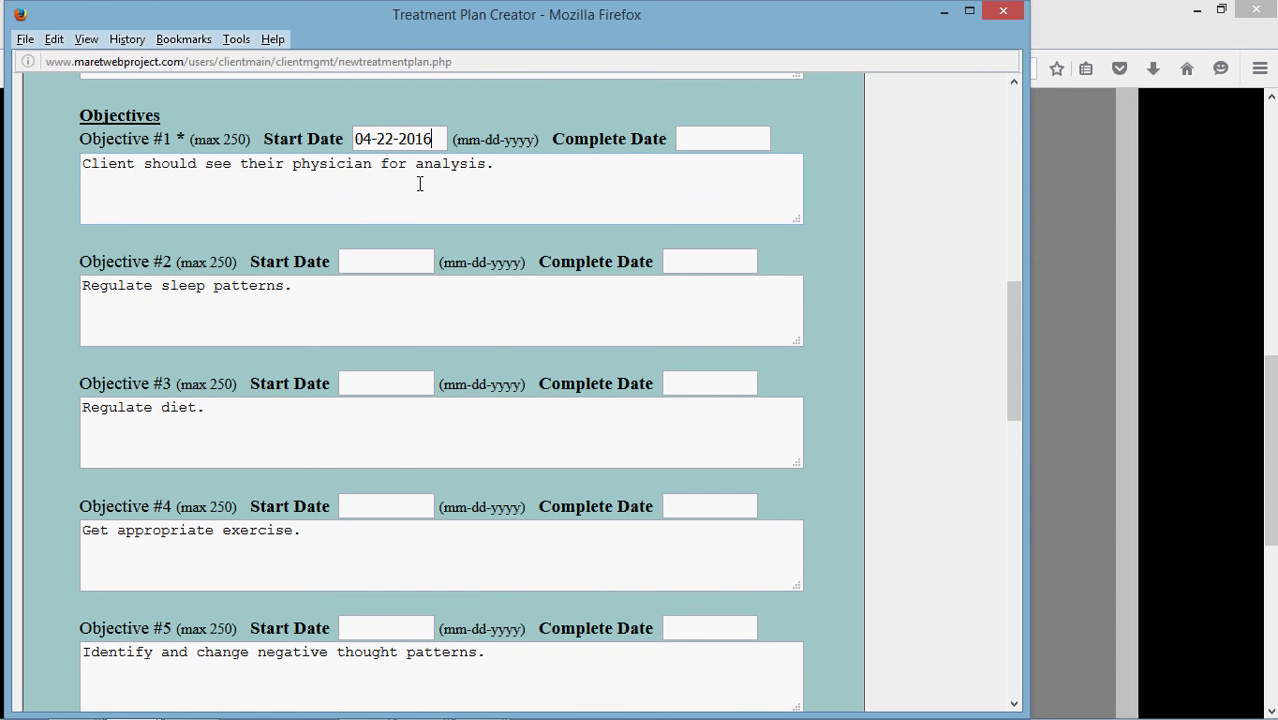
left_click(420, 183)
Step: Try a complete date of 05-12-2016 for Objective #1, and clear that date again
left_click(695, 138)
type("05-12-2016")
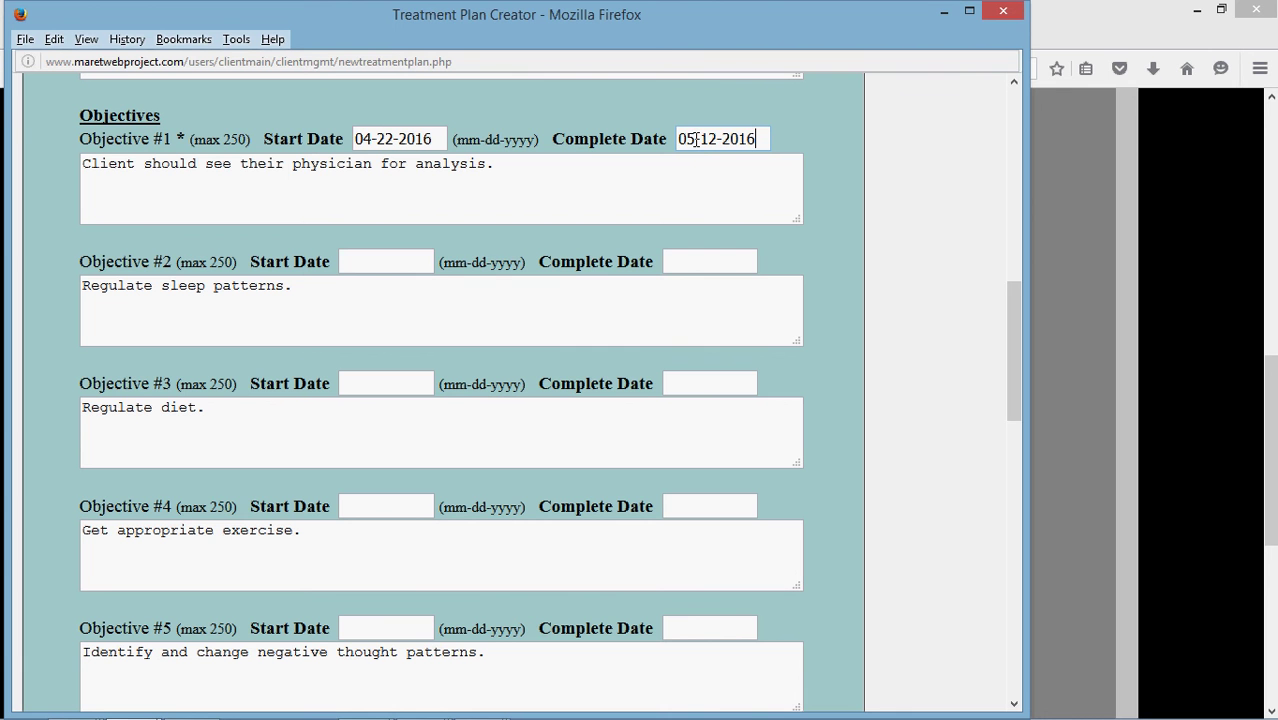
left_click(697, 139)
left_click_drag(725, 134, 653, 135)
key("Delete")
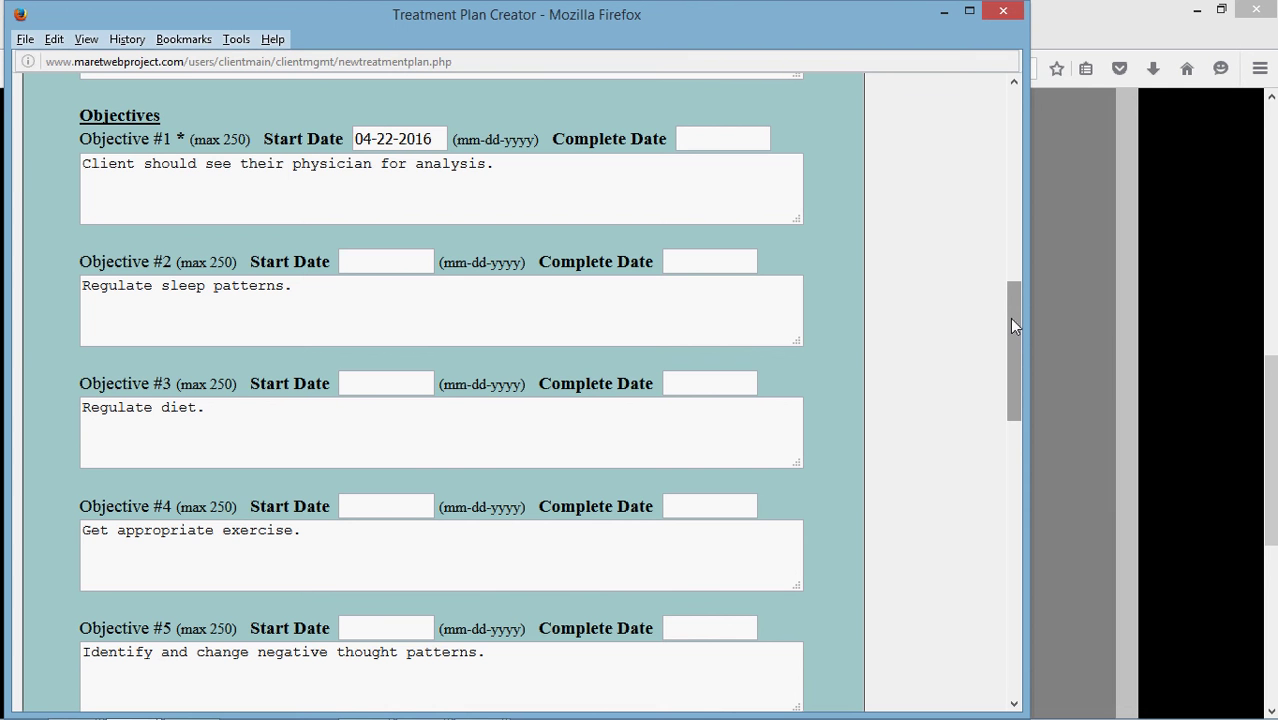
Step: Enter "Individual counseling sessions weekly" as Intervention #1 under Intervention Methods
left_click_drag(1012, 319, 1021, 451)
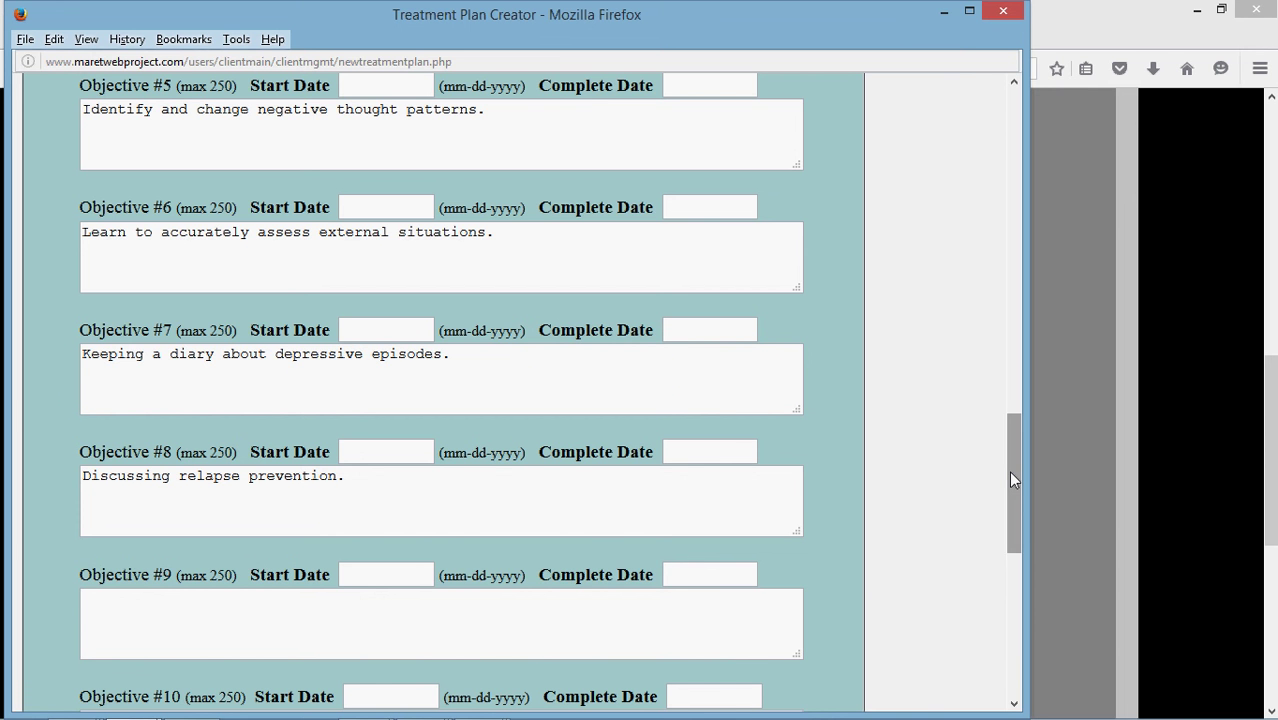
left_click_drag(1011, 473, 1013, 612)
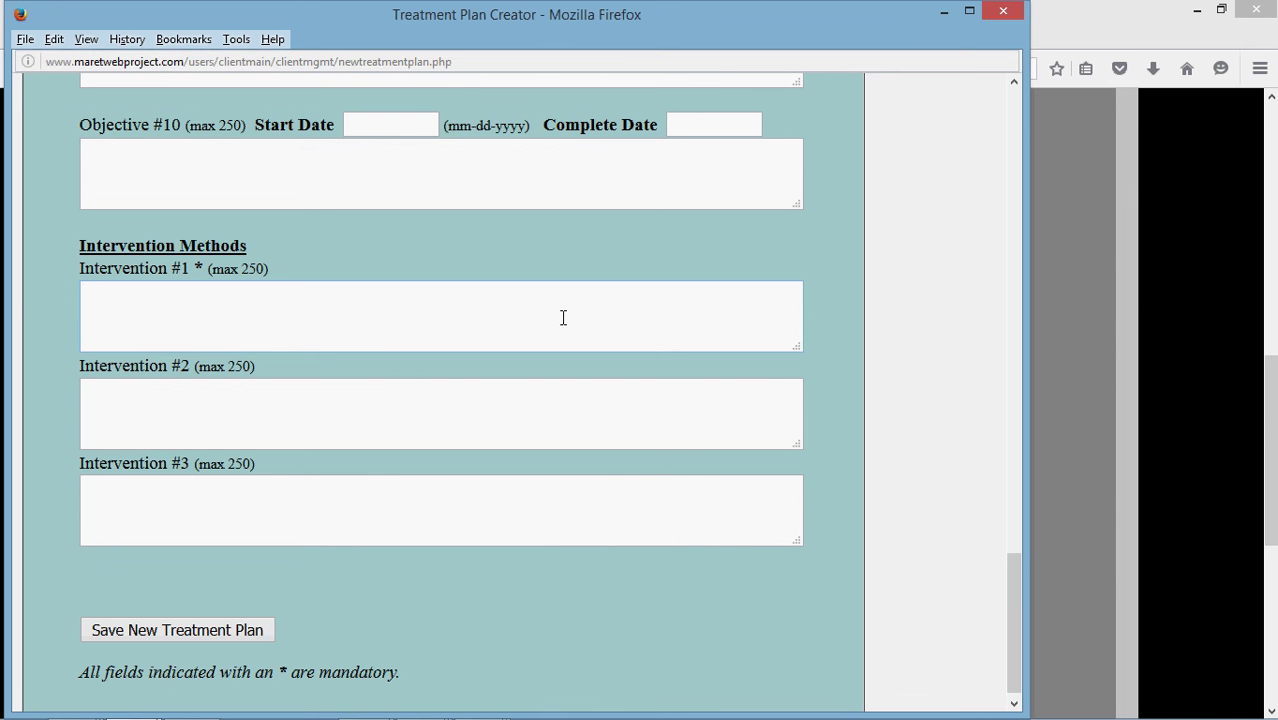
type("Individual cou")
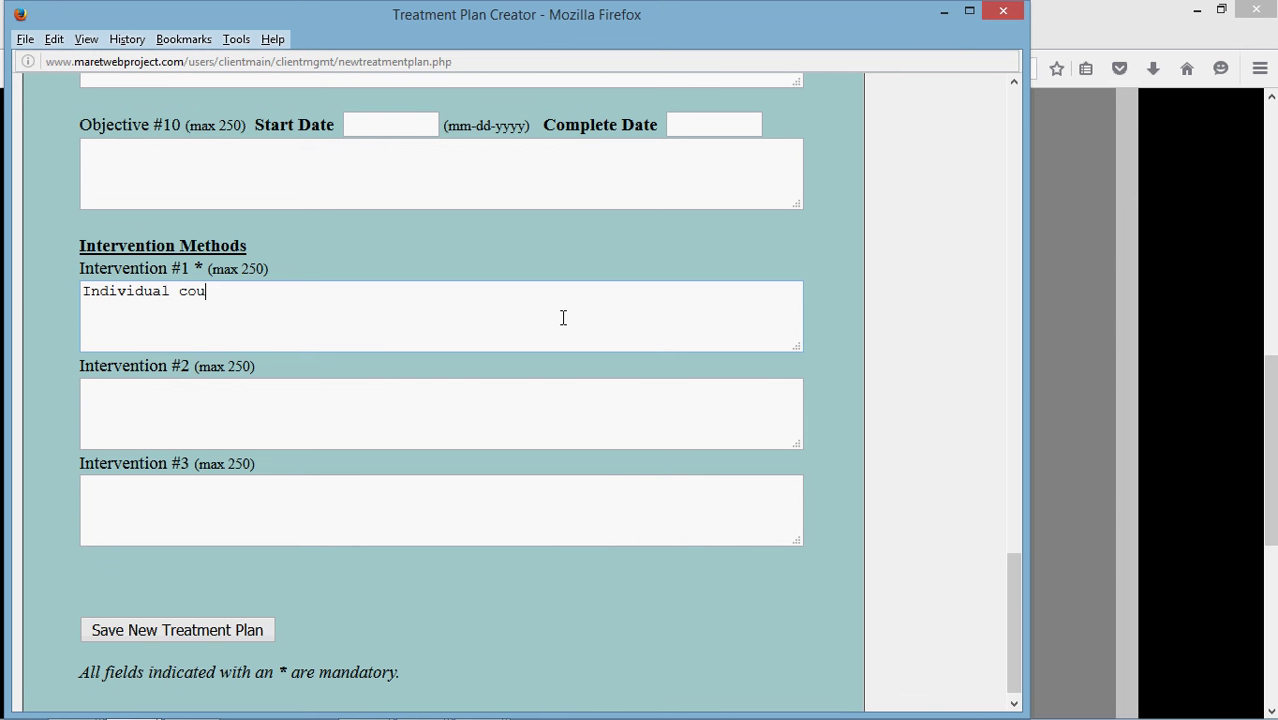
type("nseling session")
type("s weekly")
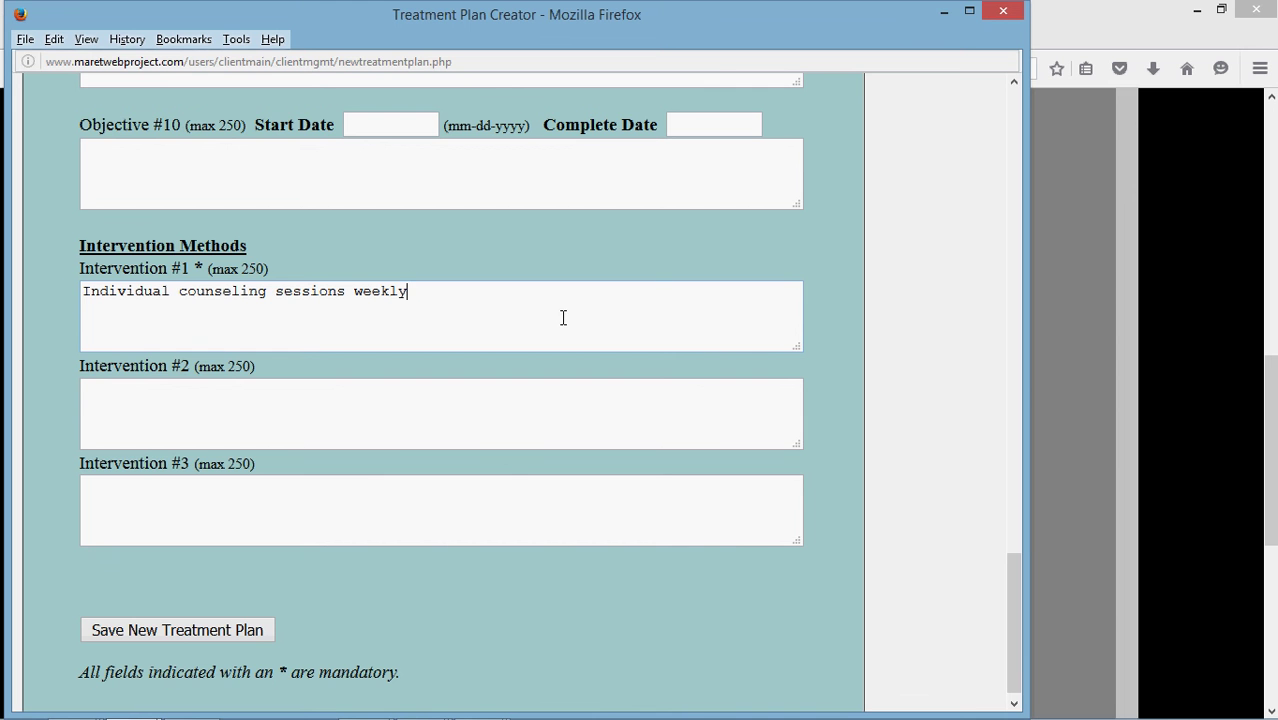
Step: Try "AA meetings daily for the duration of counseling" as Intervention #2, and clear that text again
left_click(500, 403)
type("AA meetings daily")
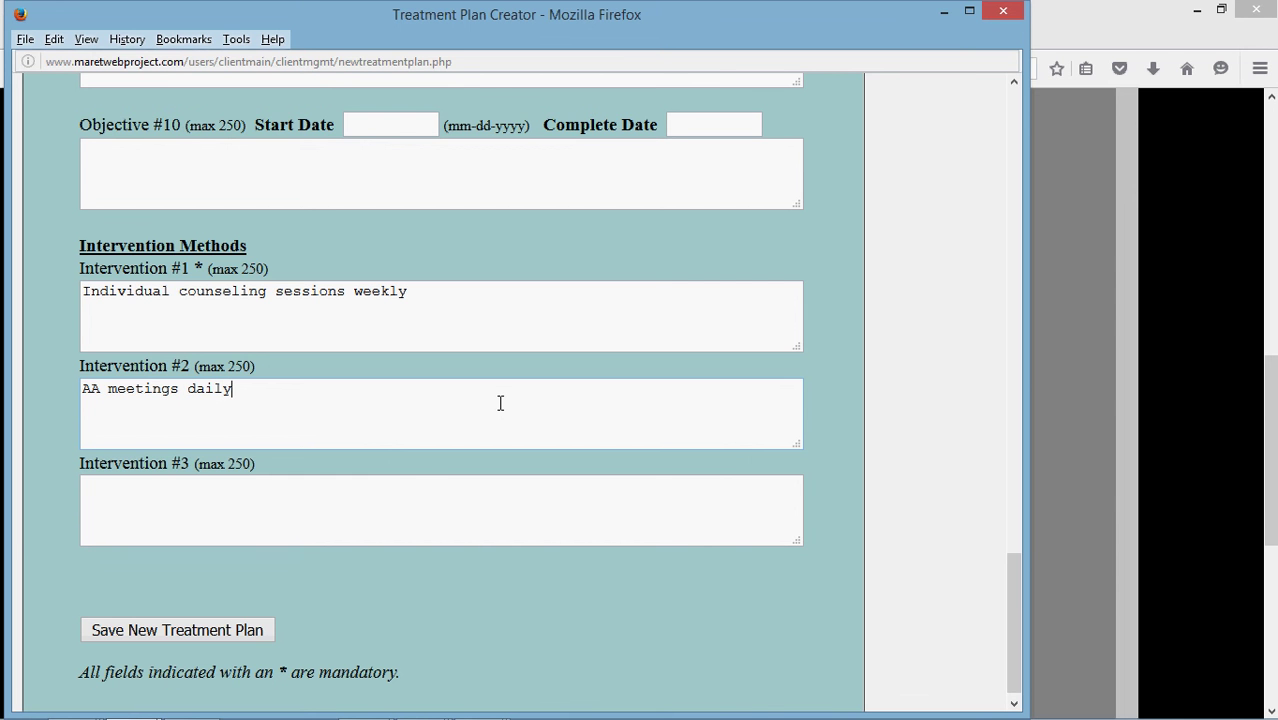
type(" for the duration of counselin")
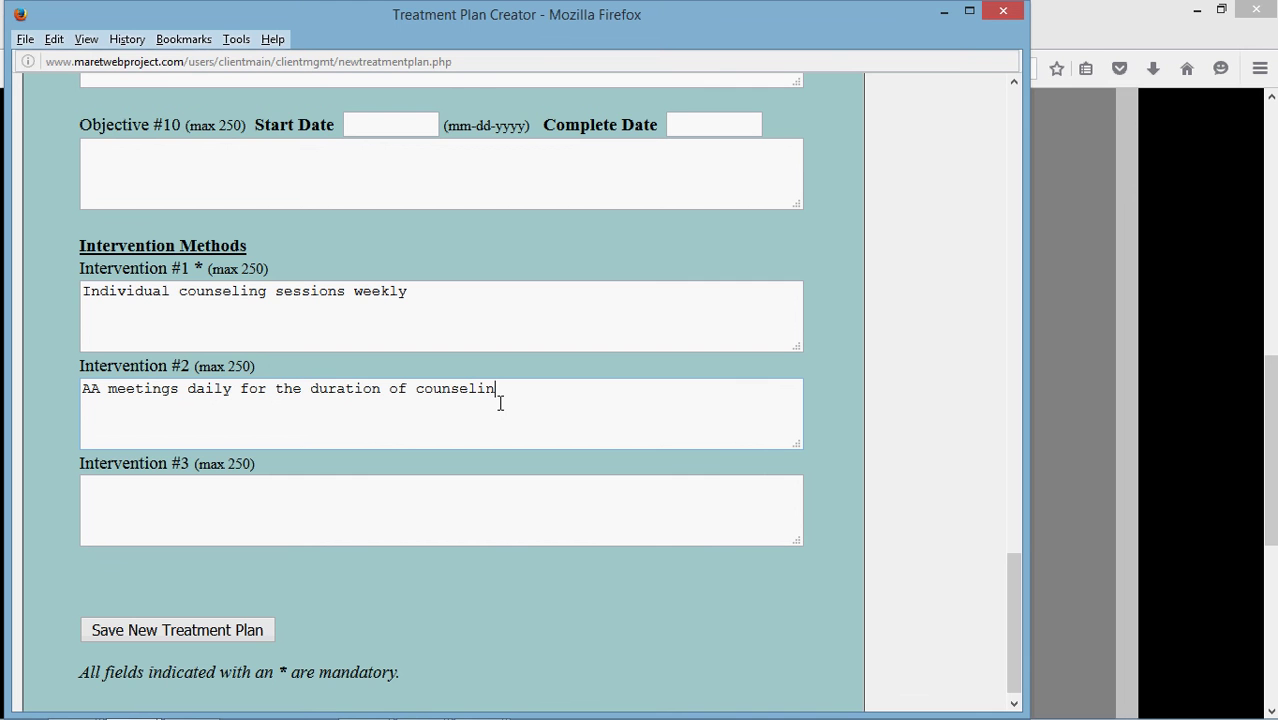
type("g")
key("ctrl+a")
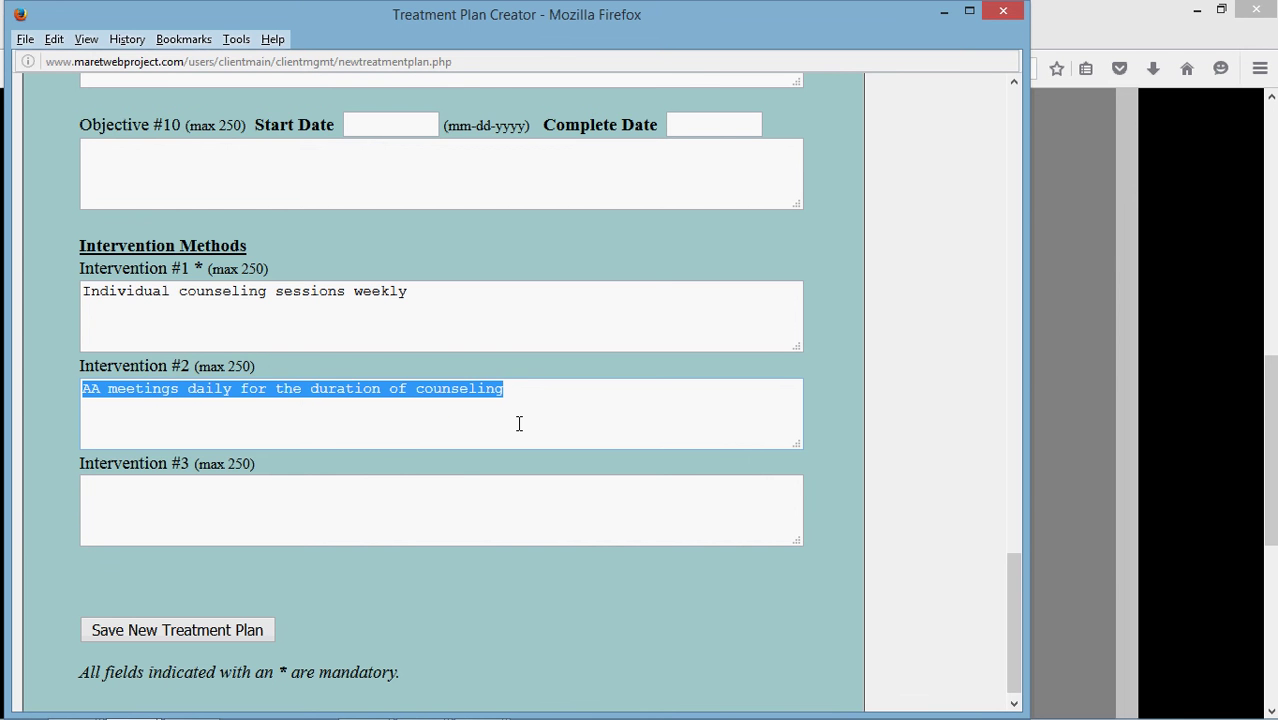
key("Delete")
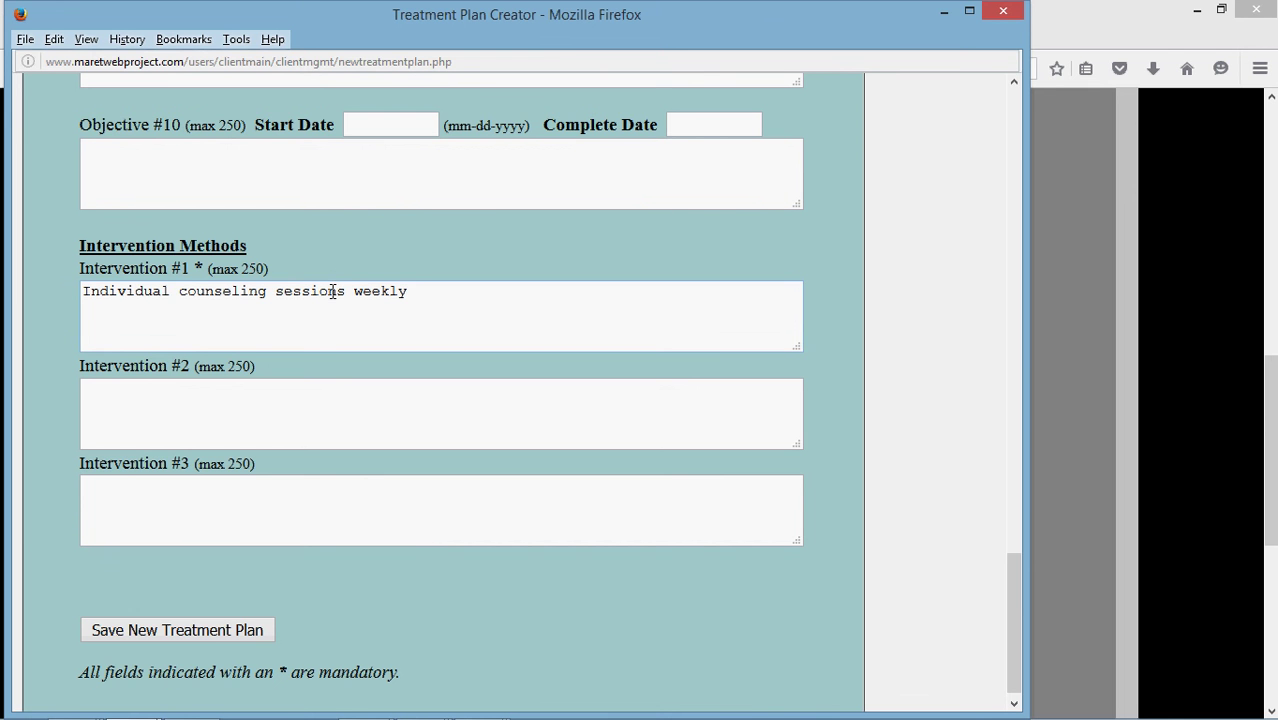
Step: Save the new treatment plan, close its window and refresh the client's summary page
left_click(203, 633)
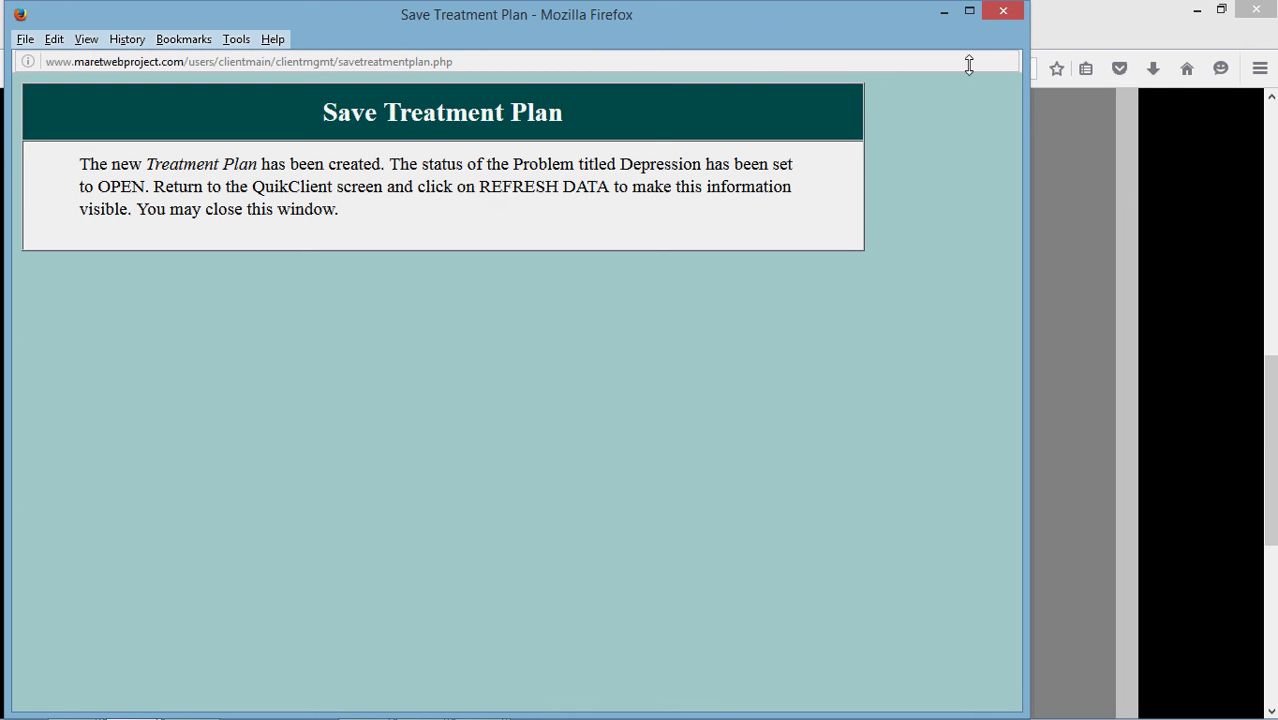
left_click(997, 12)
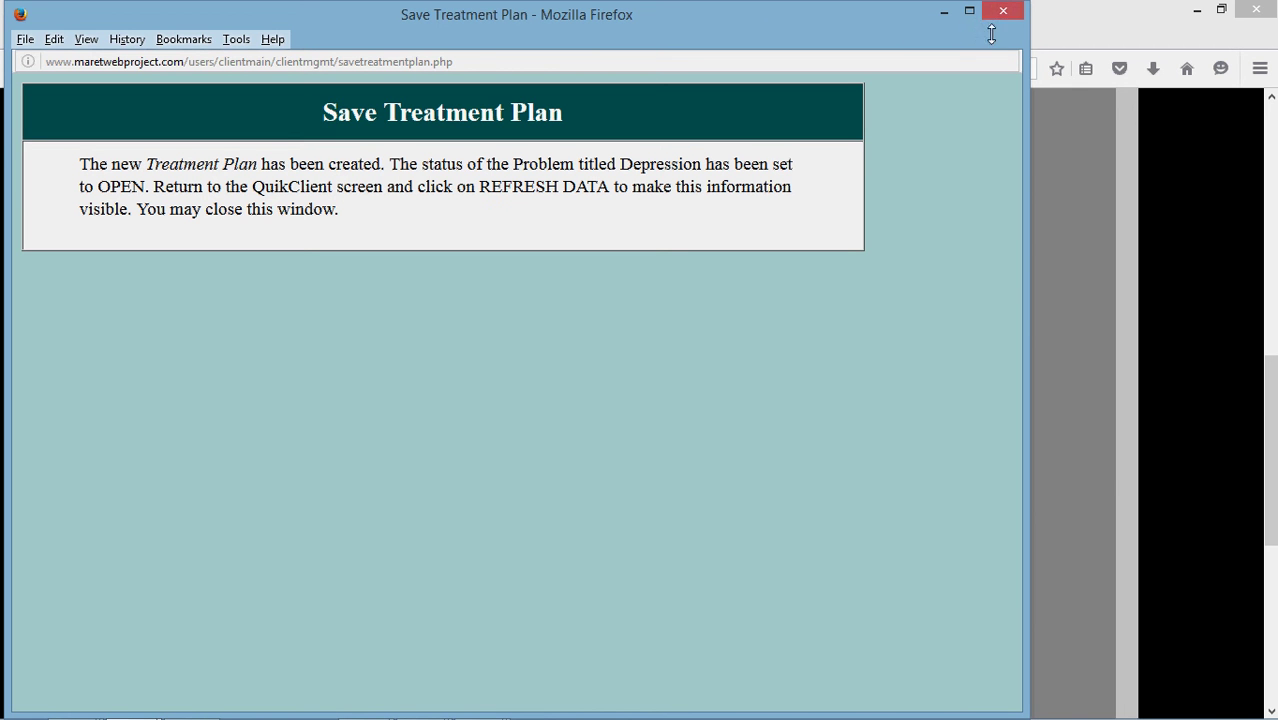
right_click(966, 302)
left_click(942, 302)
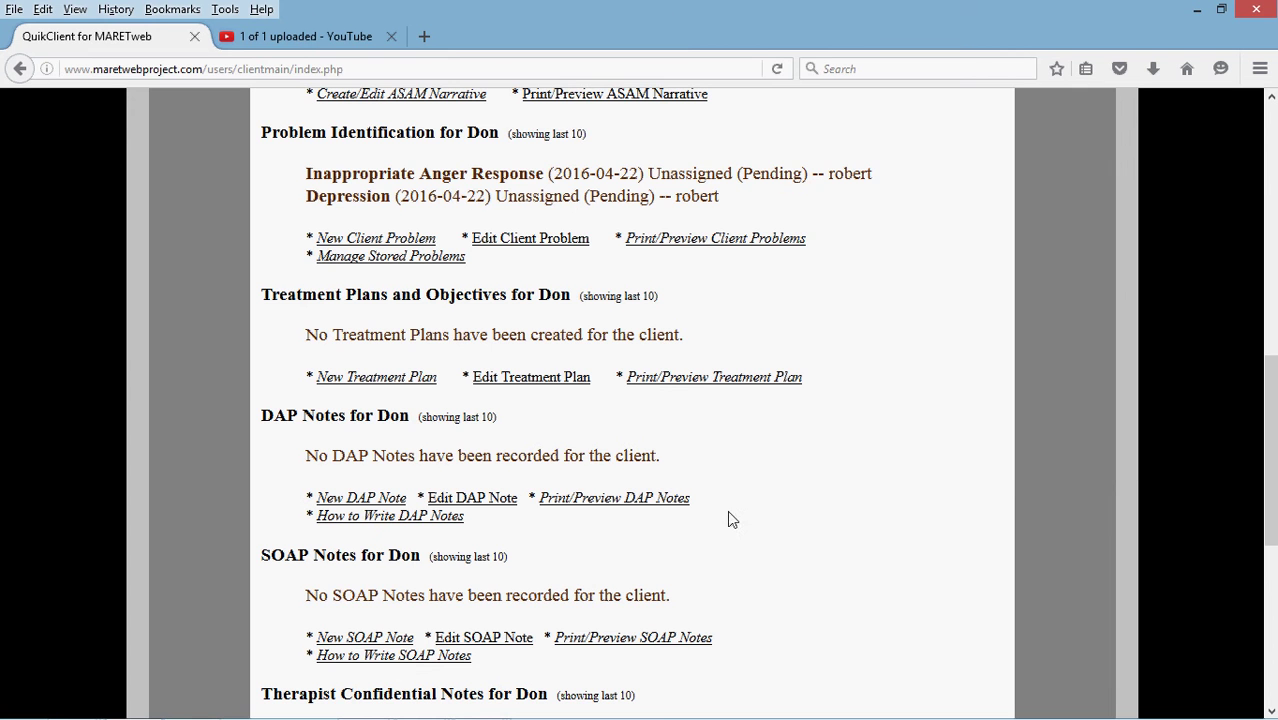
right_click(793, 489)
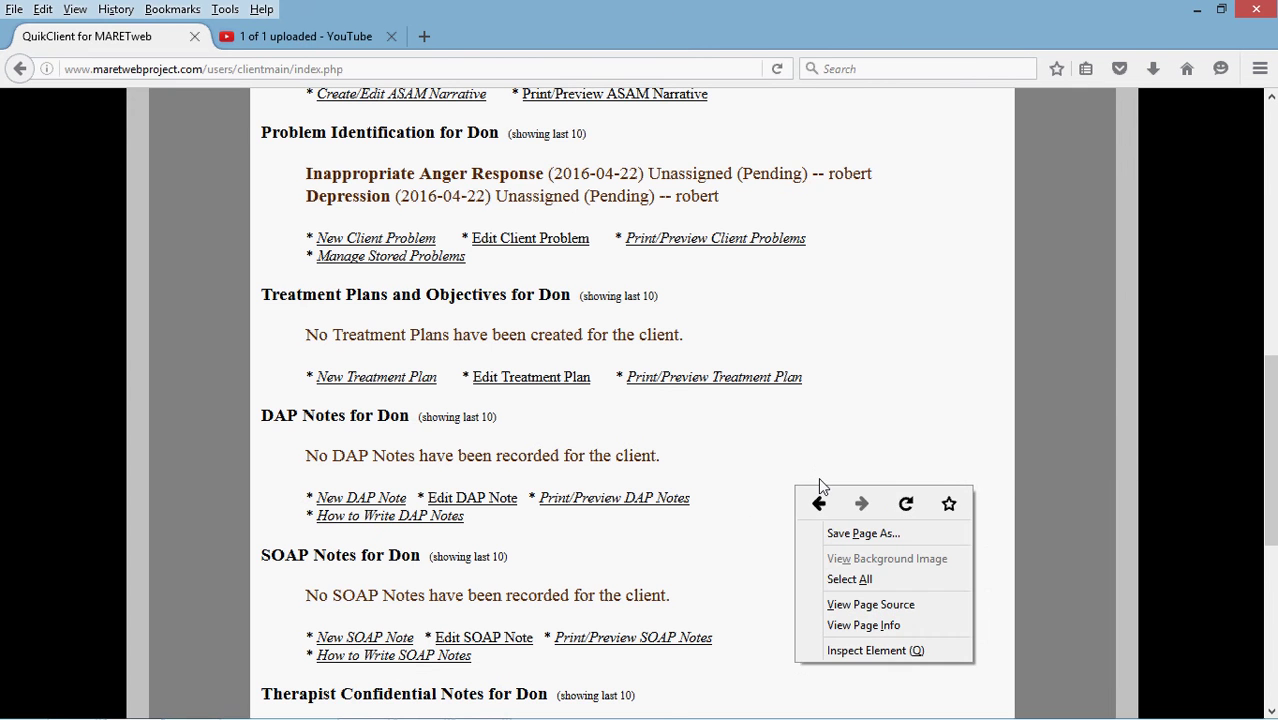
left_click(905, 503)
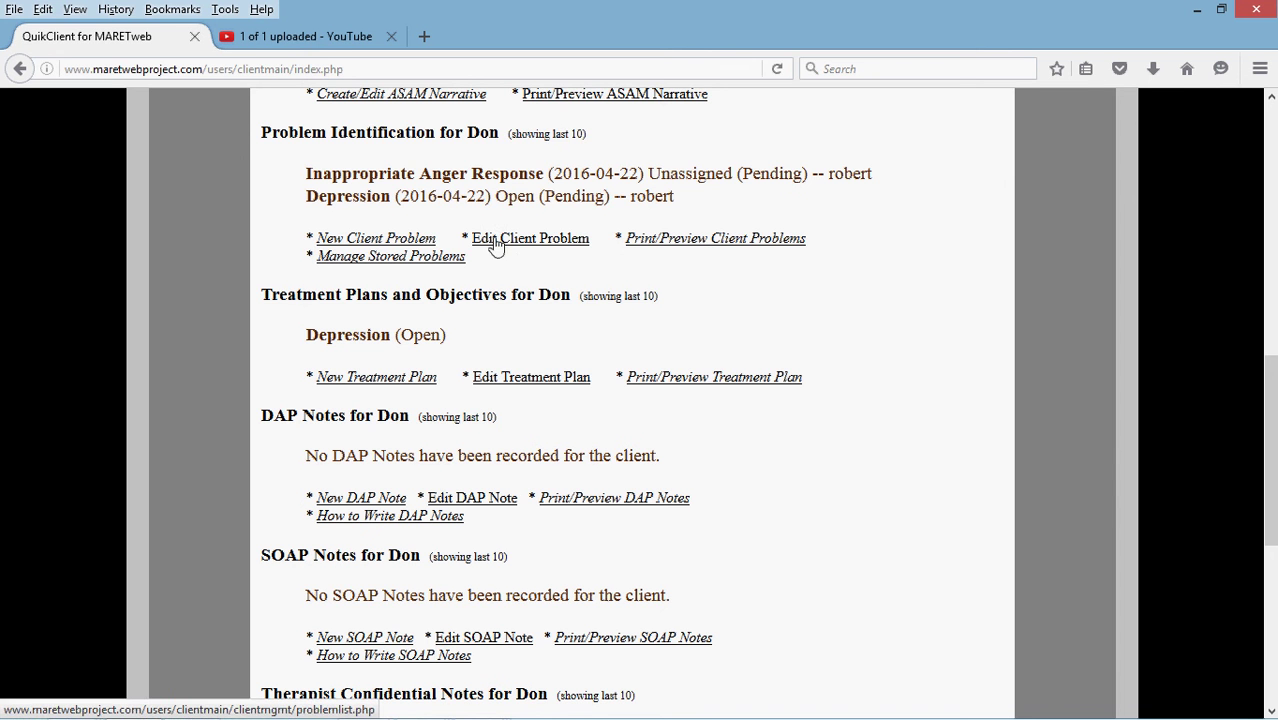
Step: Compare the statuses of the Inappropriate Anger Response and Depression problems in the client's Problem Identification list
double_click(675, 173)
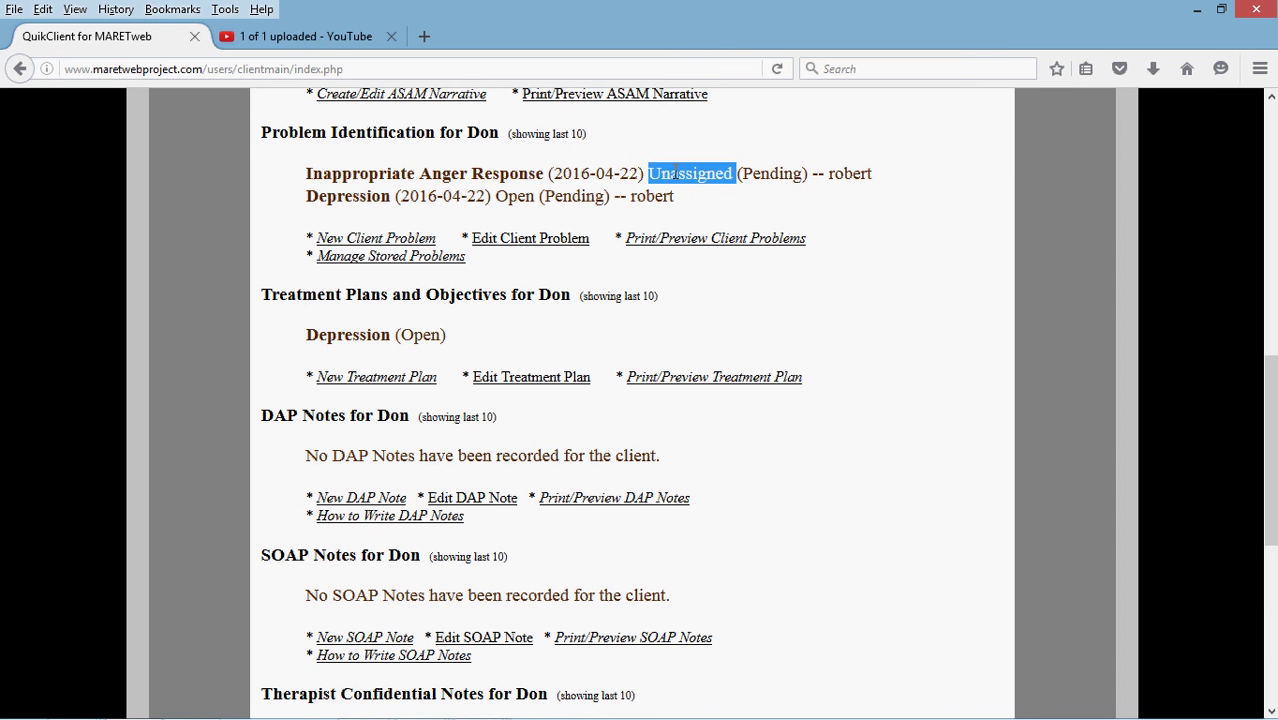
double_click(516, 196)
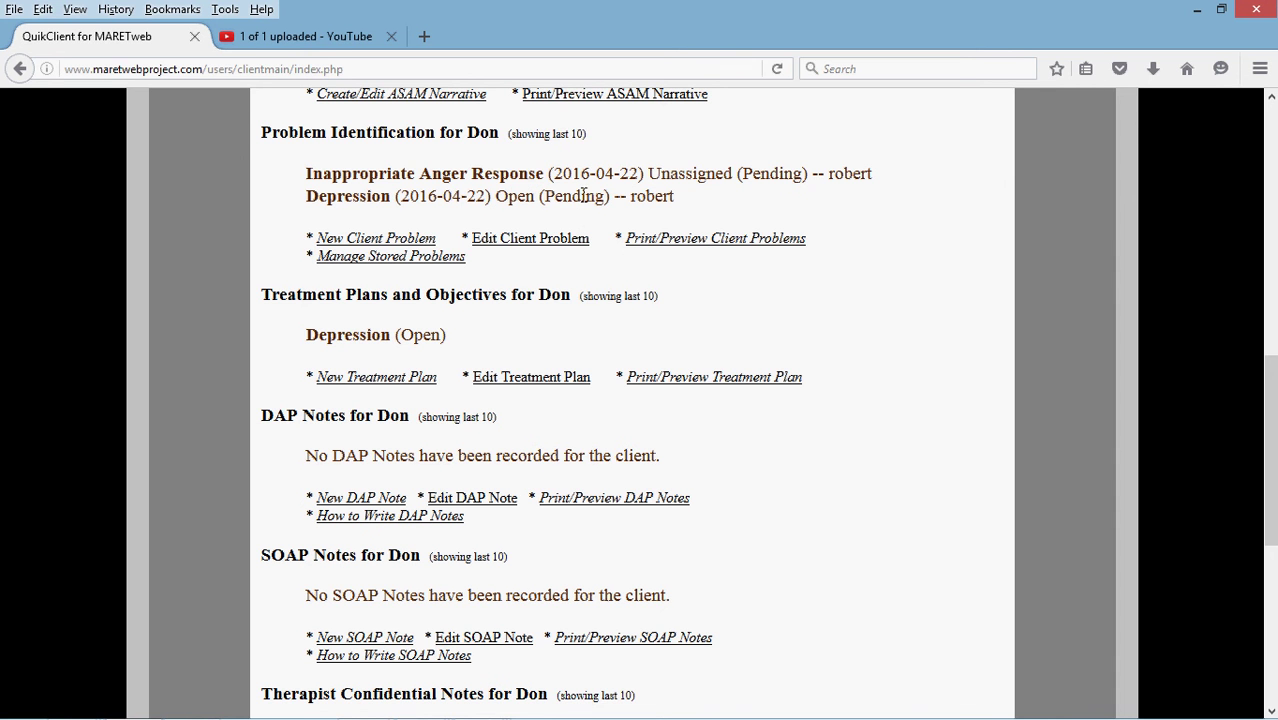
double_click(582, 195)
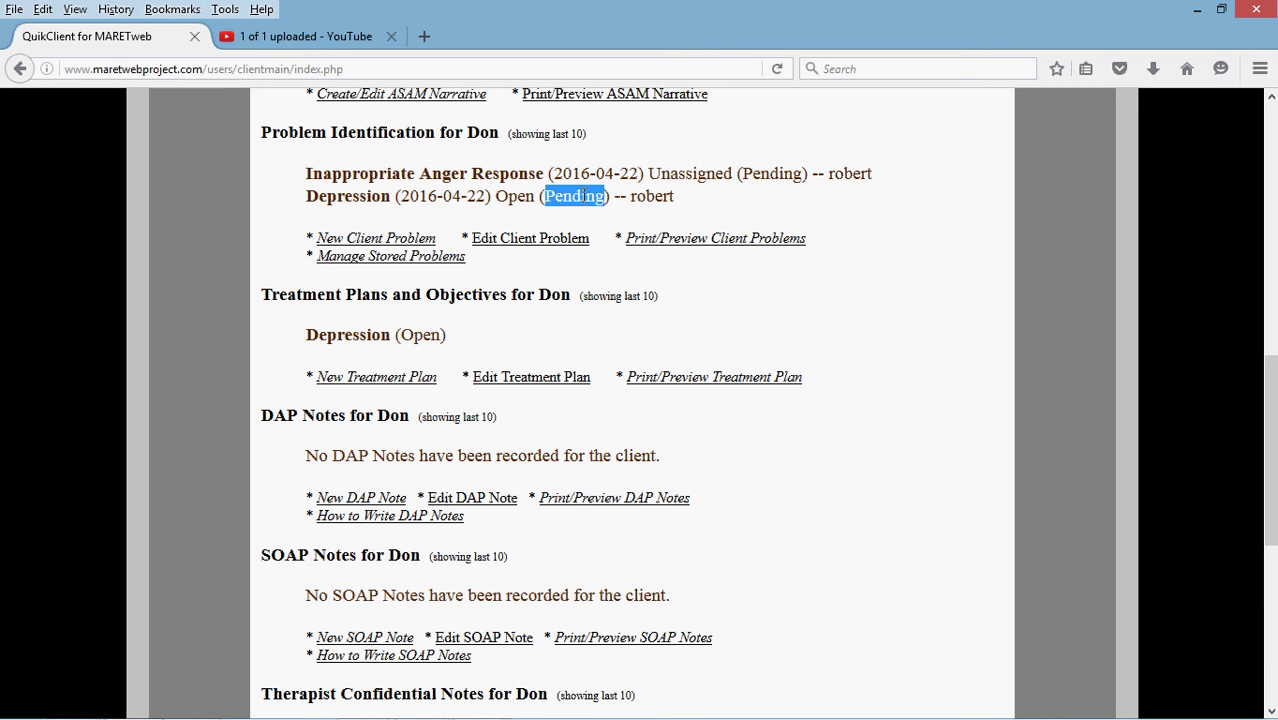
double_click(517, 196)
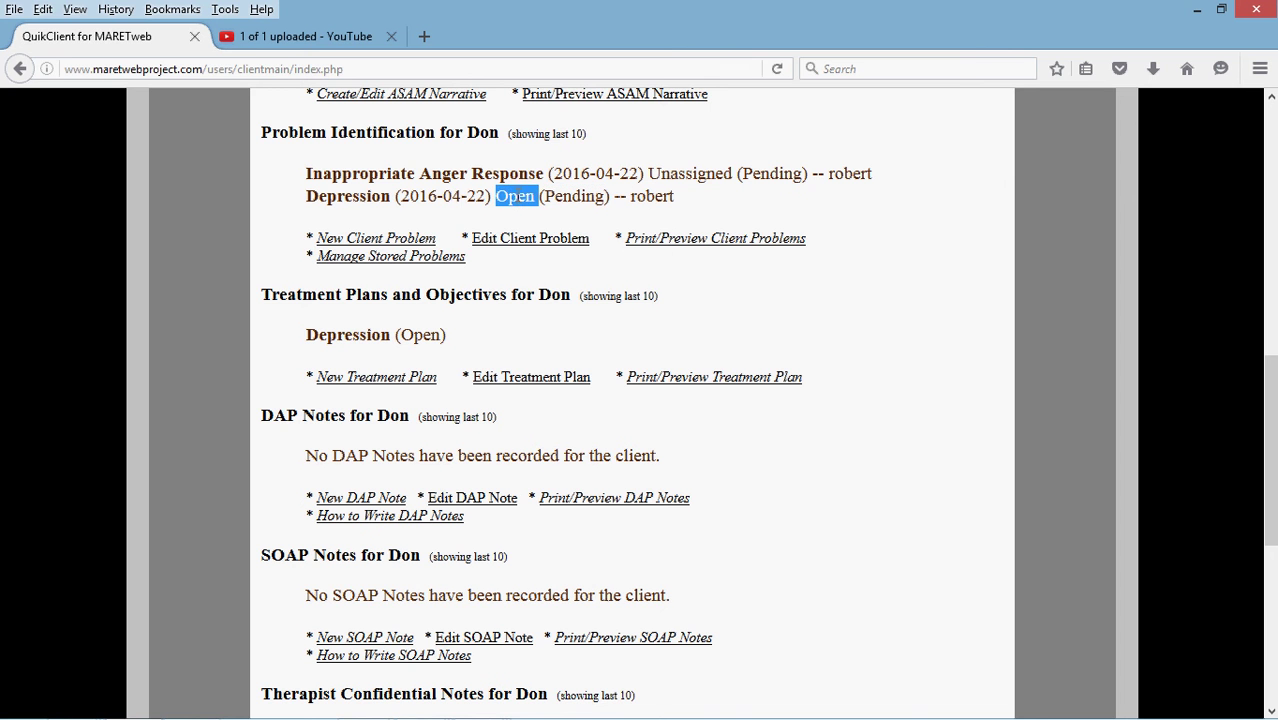
Step: Open the client's Depression treatment plan dated 04-22-2016 for editing
left_click(754, 306)
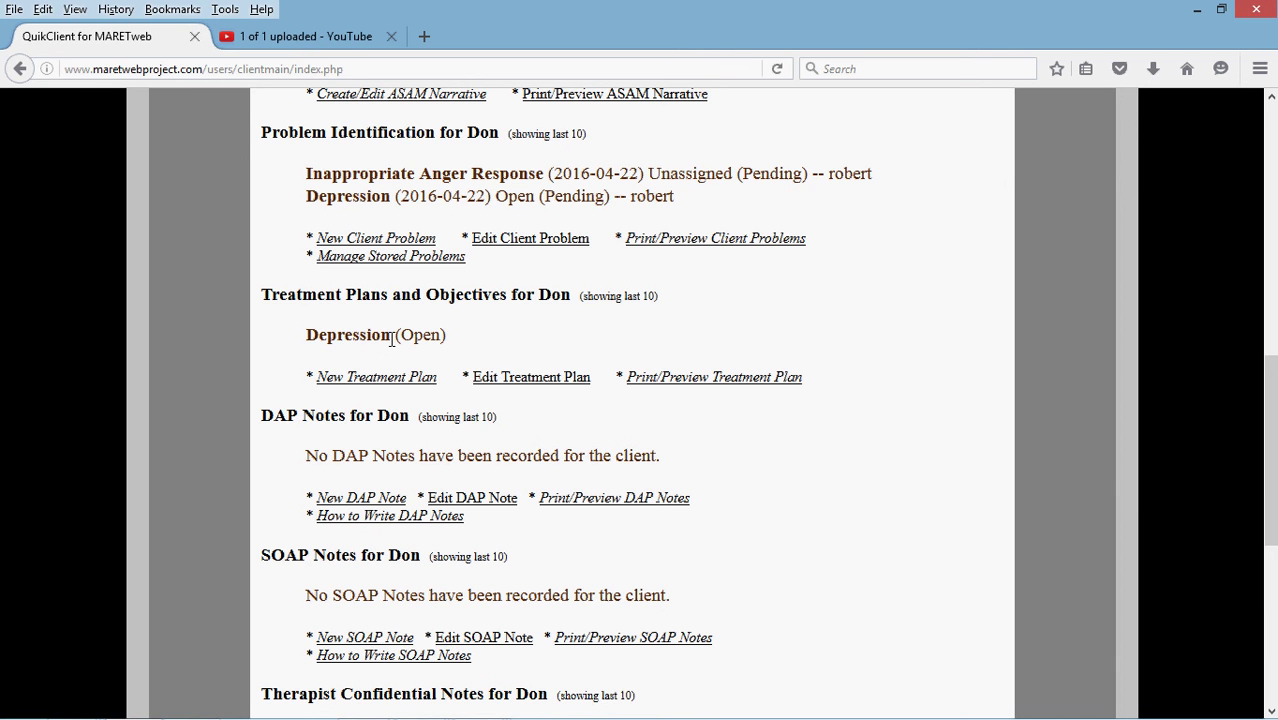
left_click(556, 382)
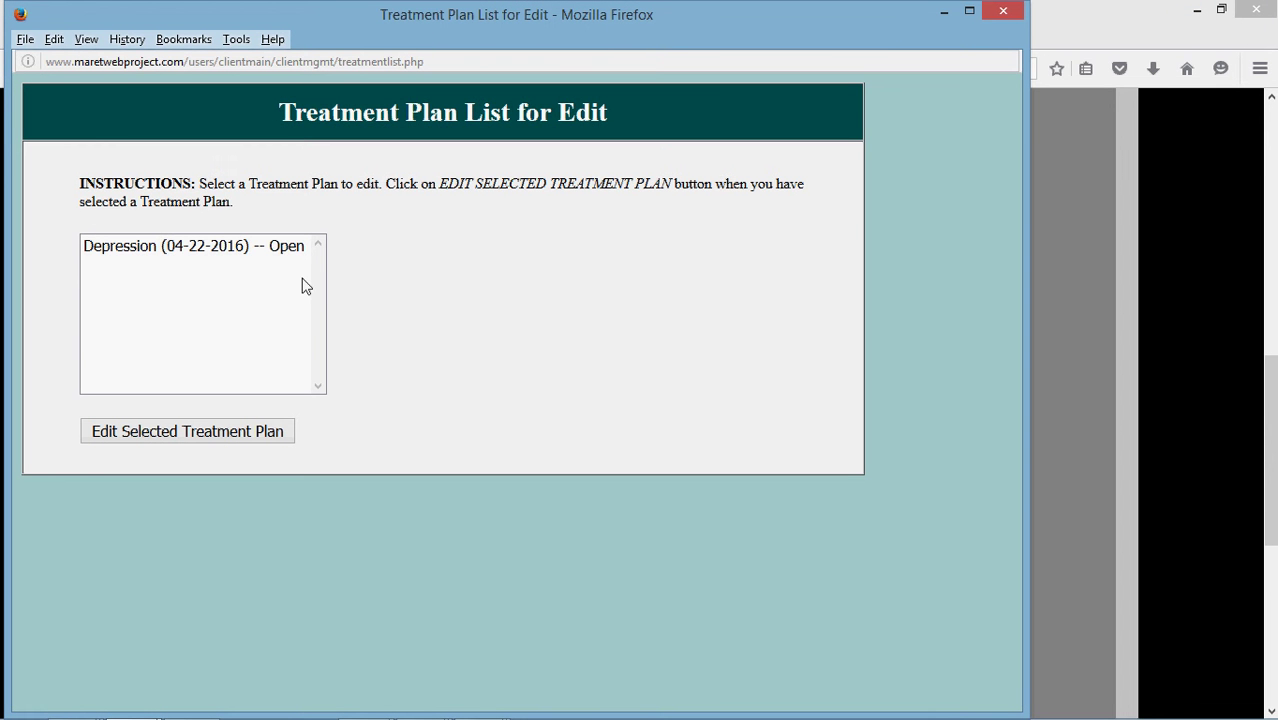
left_click(280, 250)
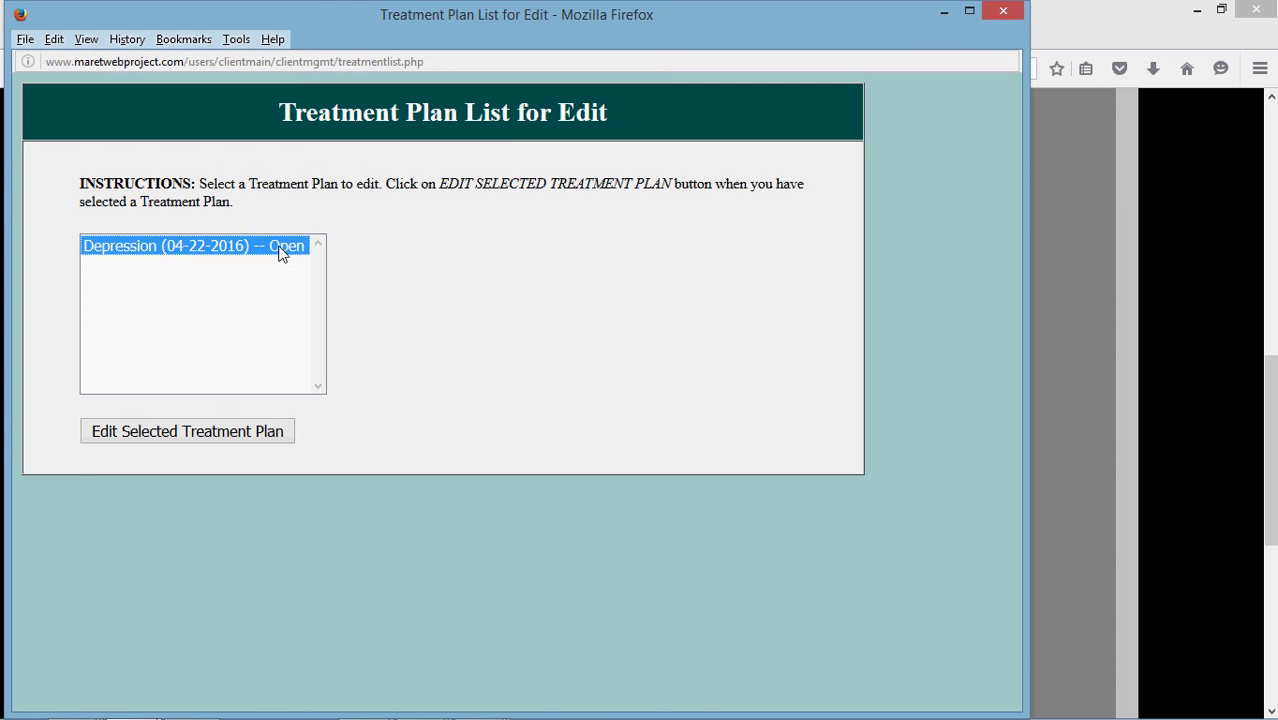
left_click(222, 430)
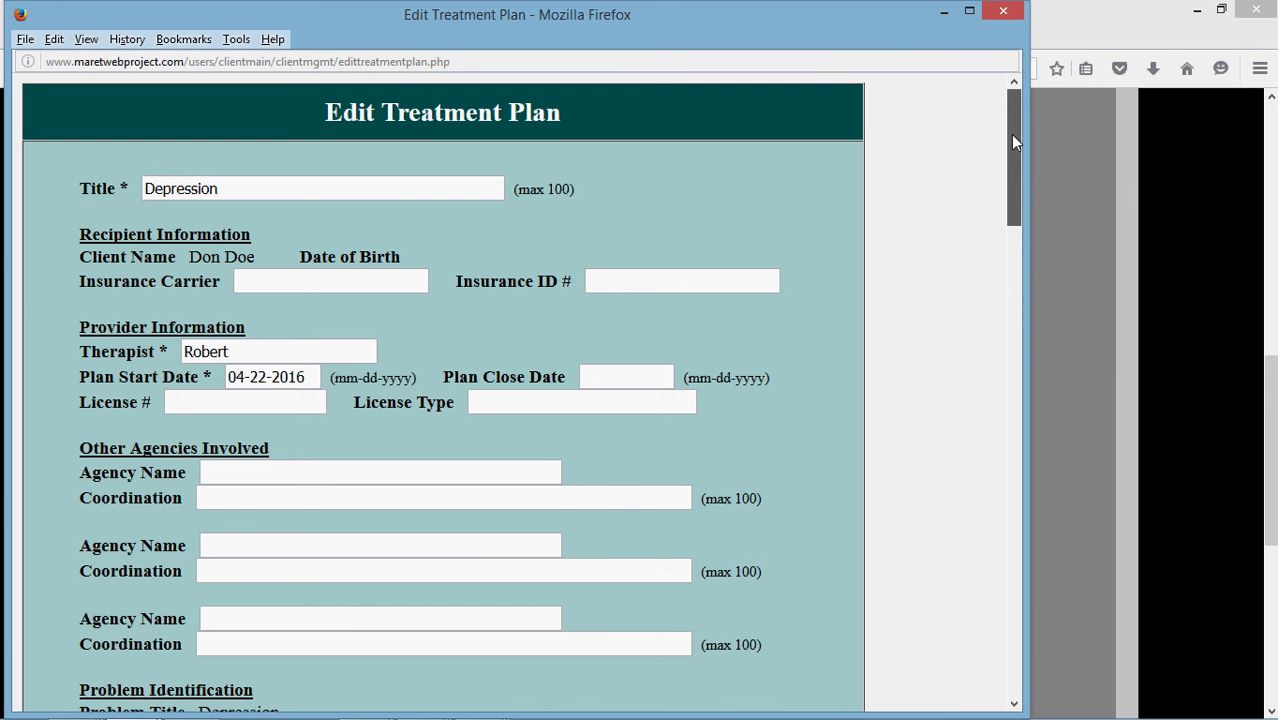
Step: Look over the plan's objectives and their completion date fields, and close the editing window without saving
left_click_drag(1012, 141, 1030, 294)
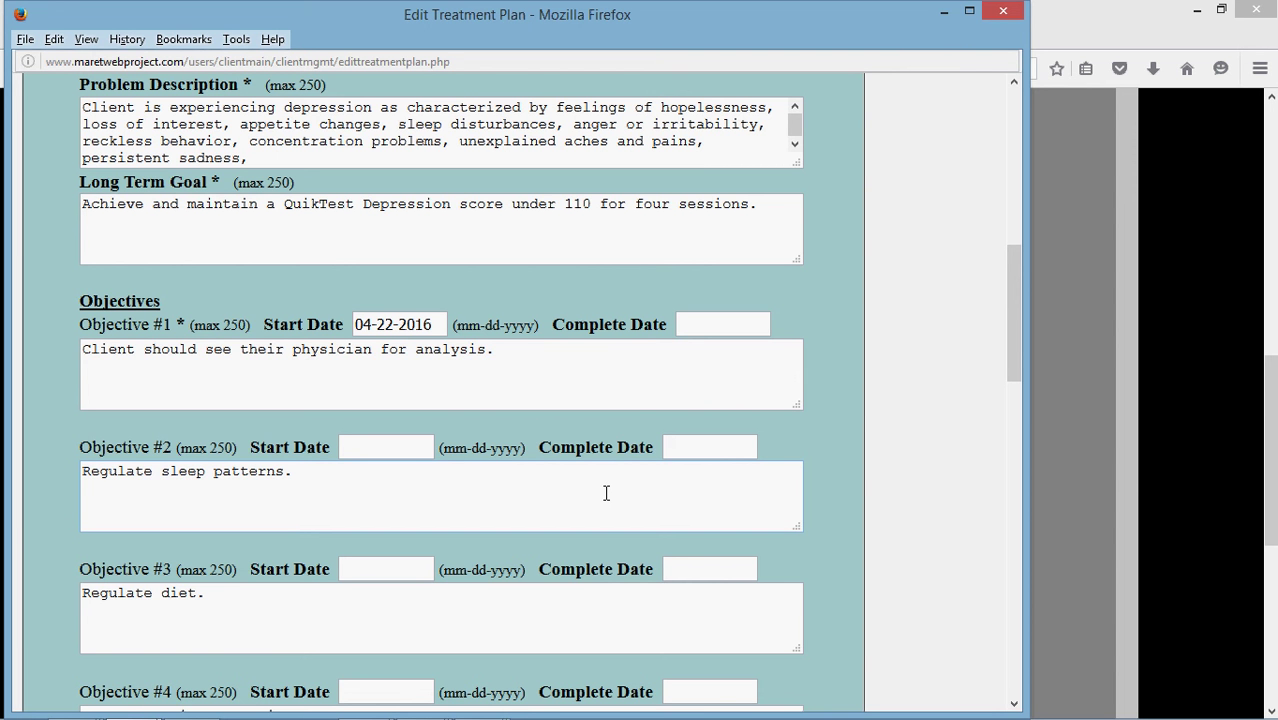
left_click(699, 334)
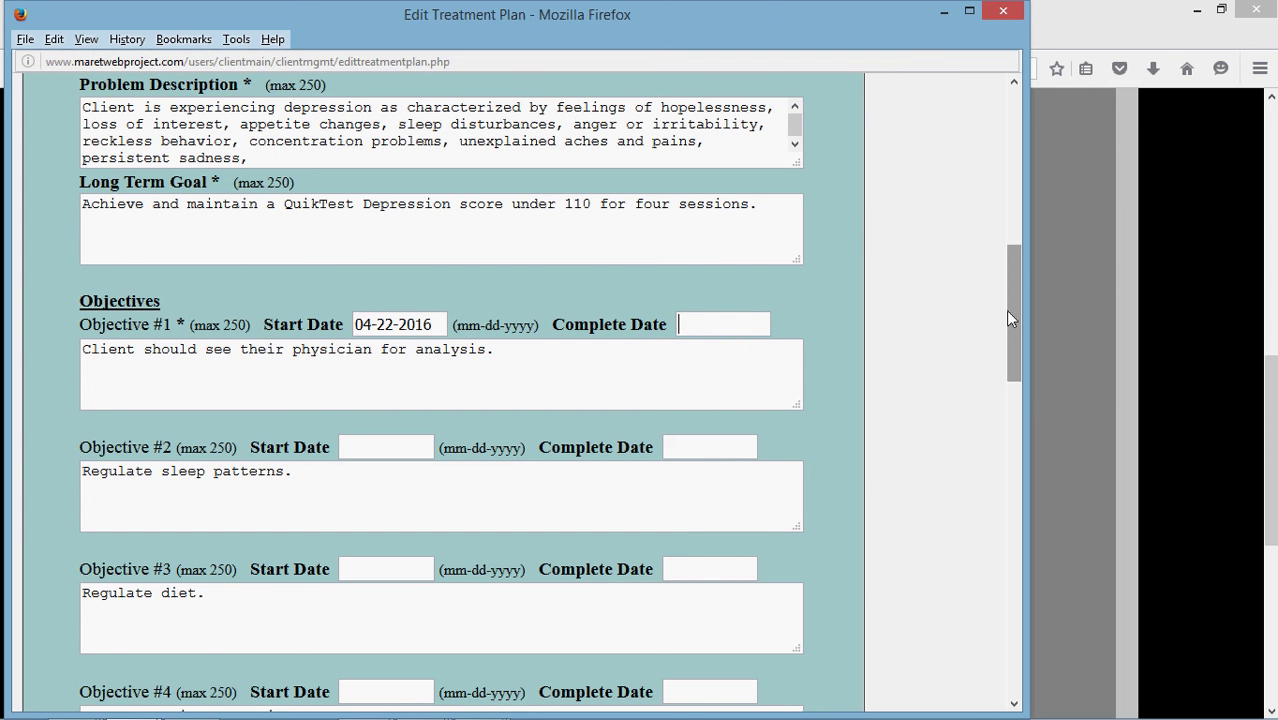
left_click_drag(1008, 313, 1020, 413)
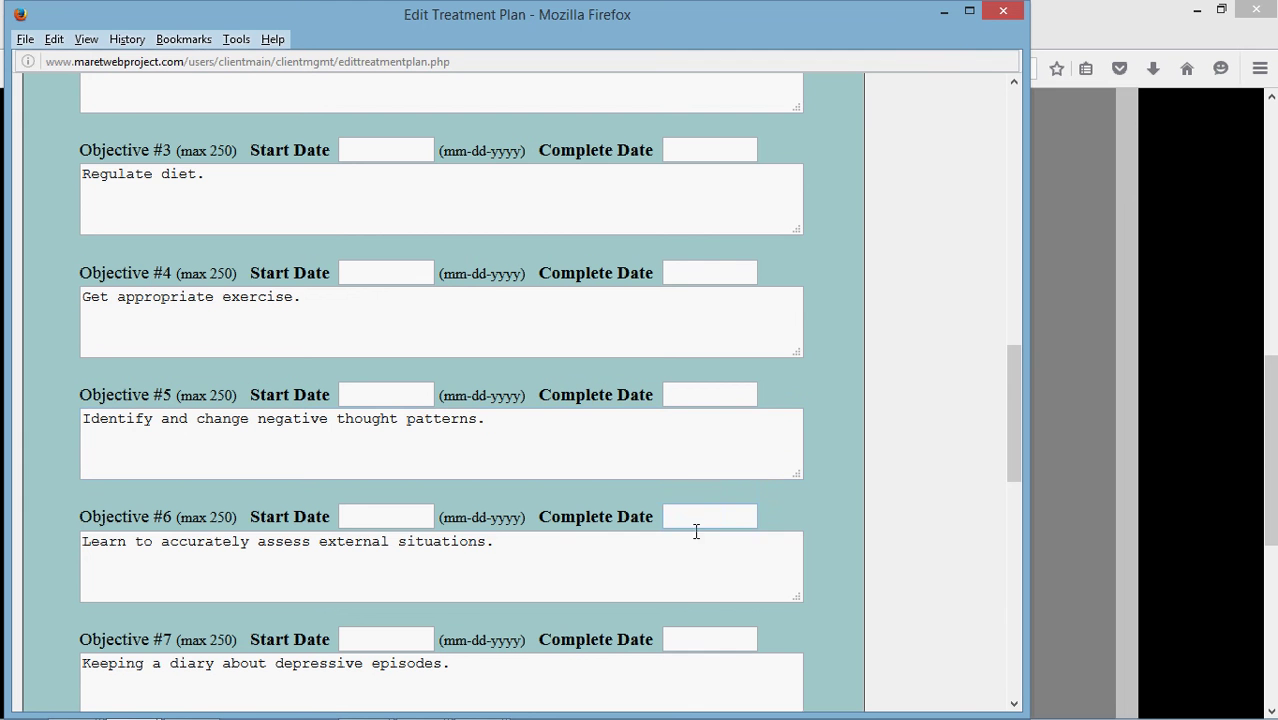
left_click_drag(696, 540, 536, 571)
left_click(995, 13)
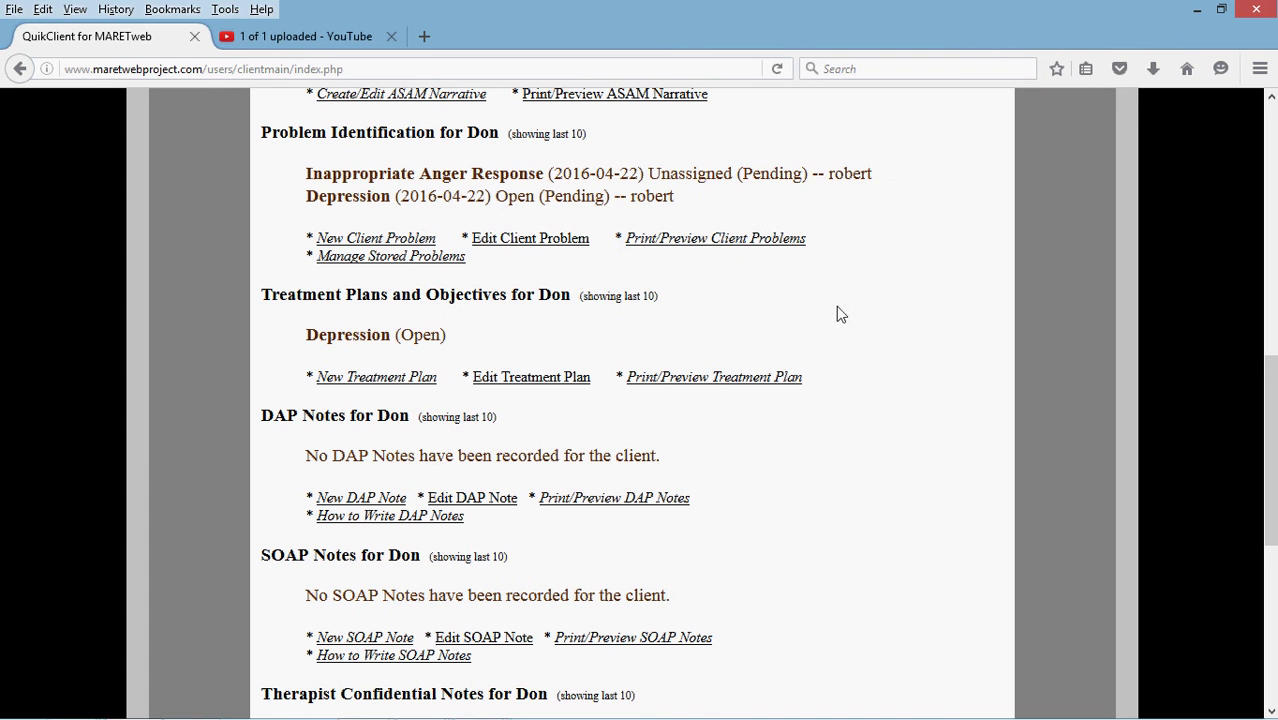
Step: Generate a print preview of the Depression treatment plan, leaving out the Program Manager and Clinical Supervision sign lines
left_click(720, 380)
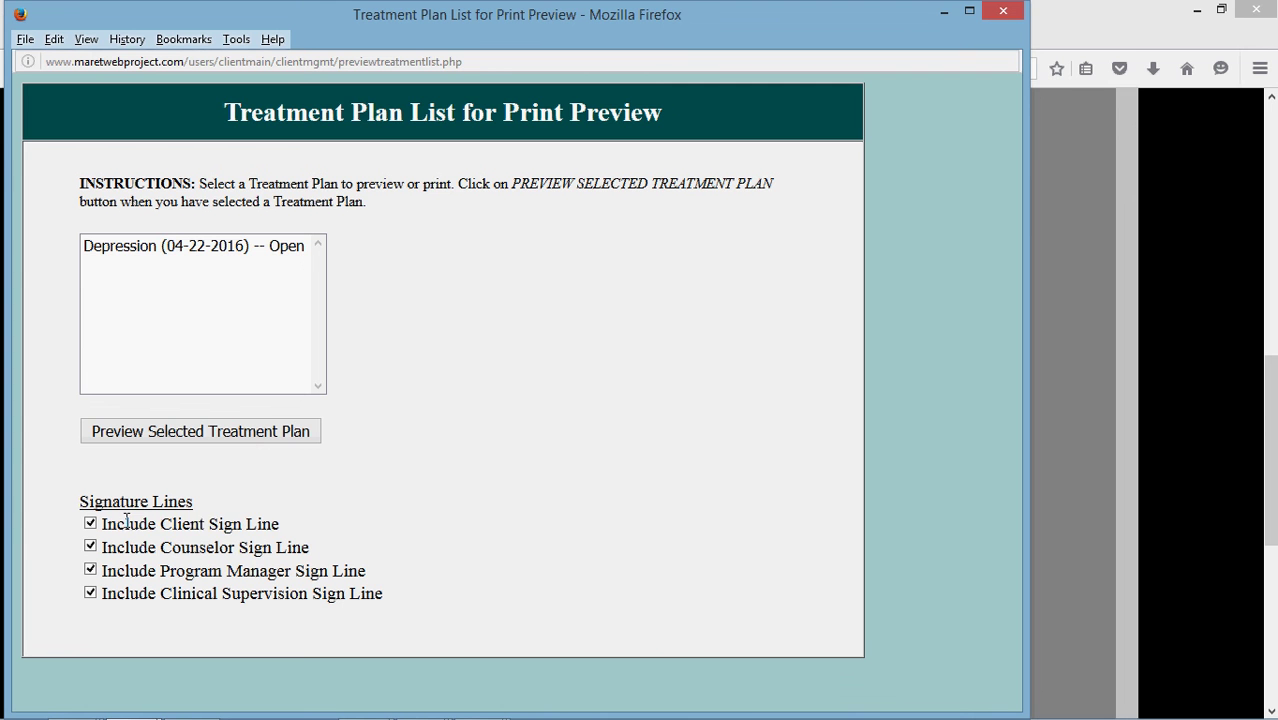
left_click_drag(126, 520, 290, 527)
left_click(290, 527)
left_click(195, 250)
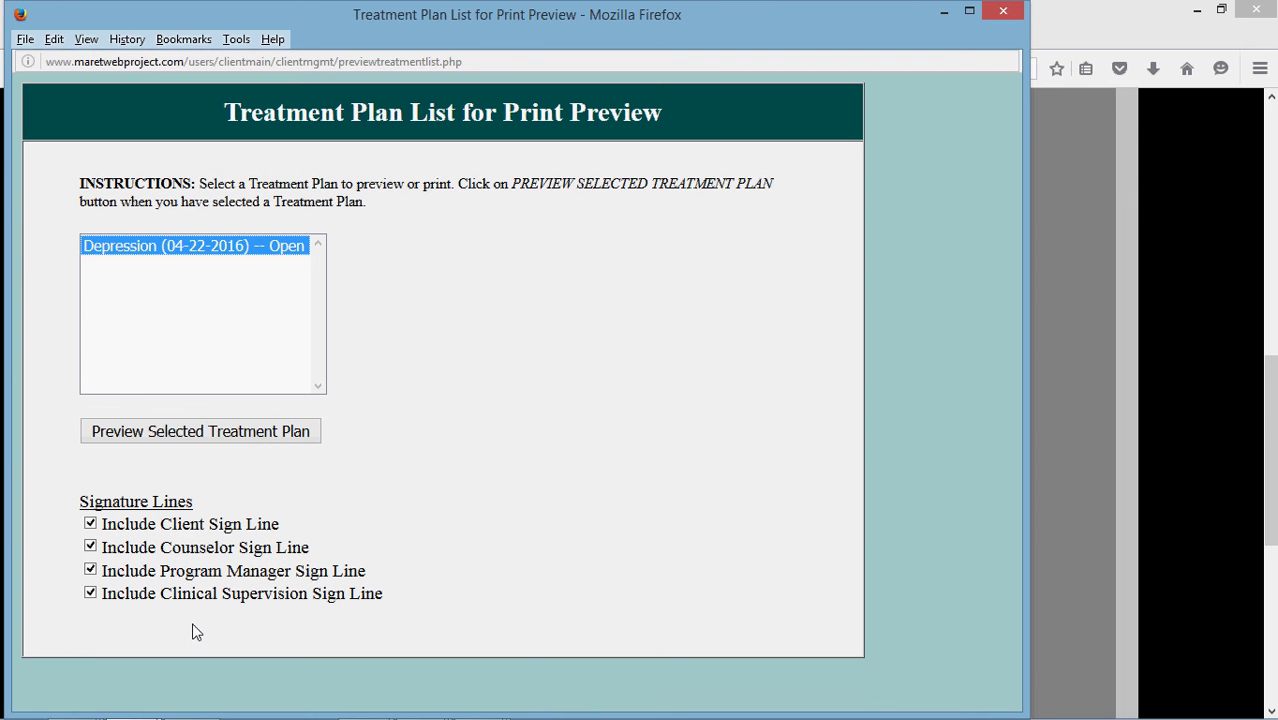
left_click(91, 570)
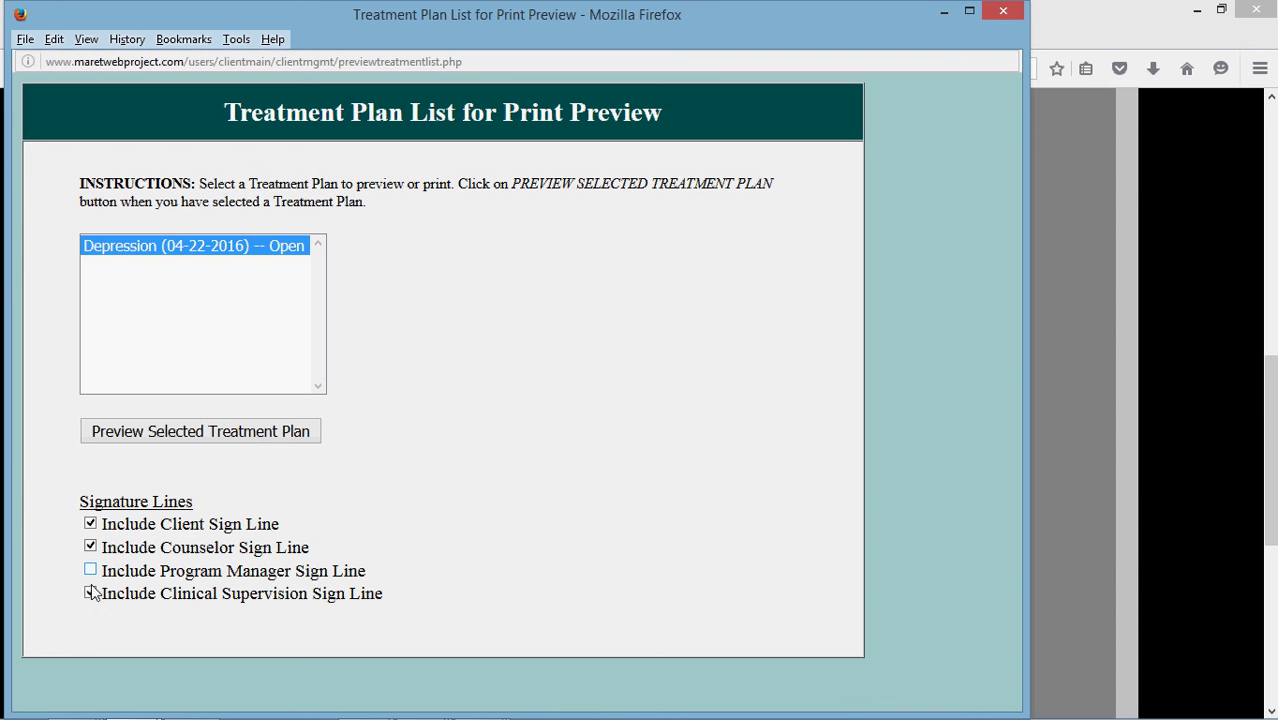
left_click(91, 593)
left_click(240, 438)
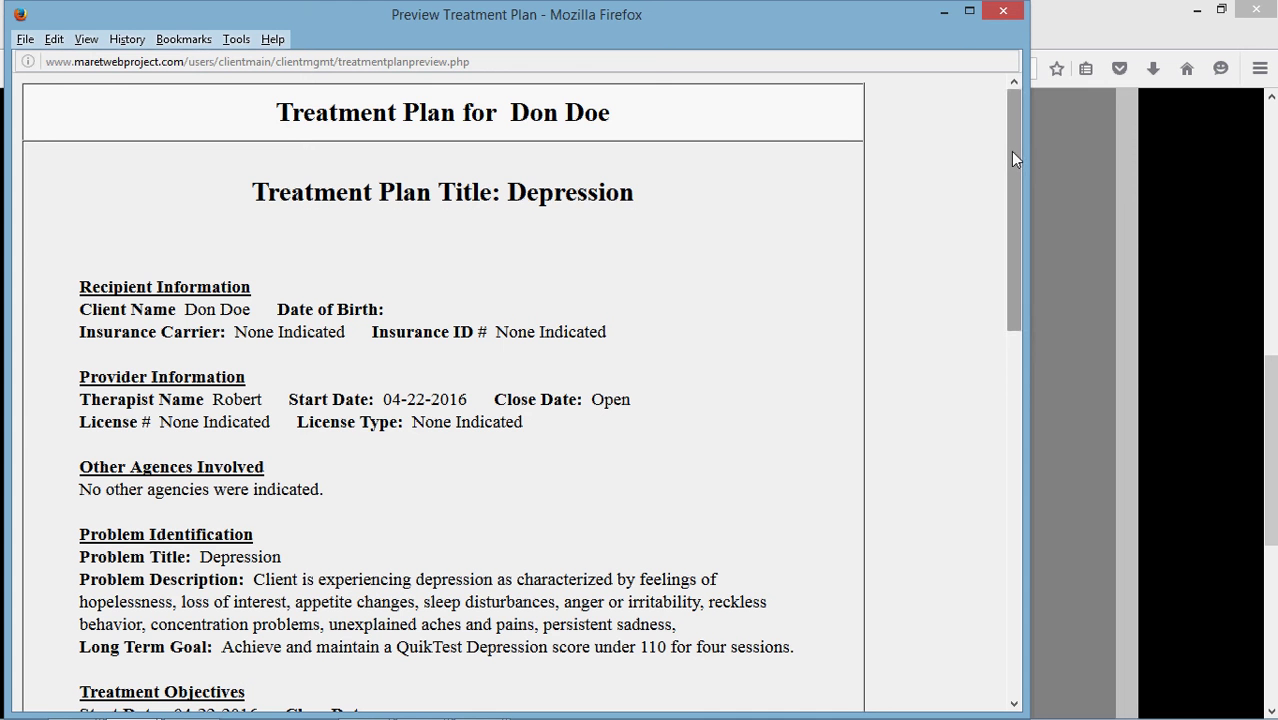
Step: Read the previewed treatment plan through to its signature lines and close the preview window
left_click_drag(1013, 152, 1042, 549)
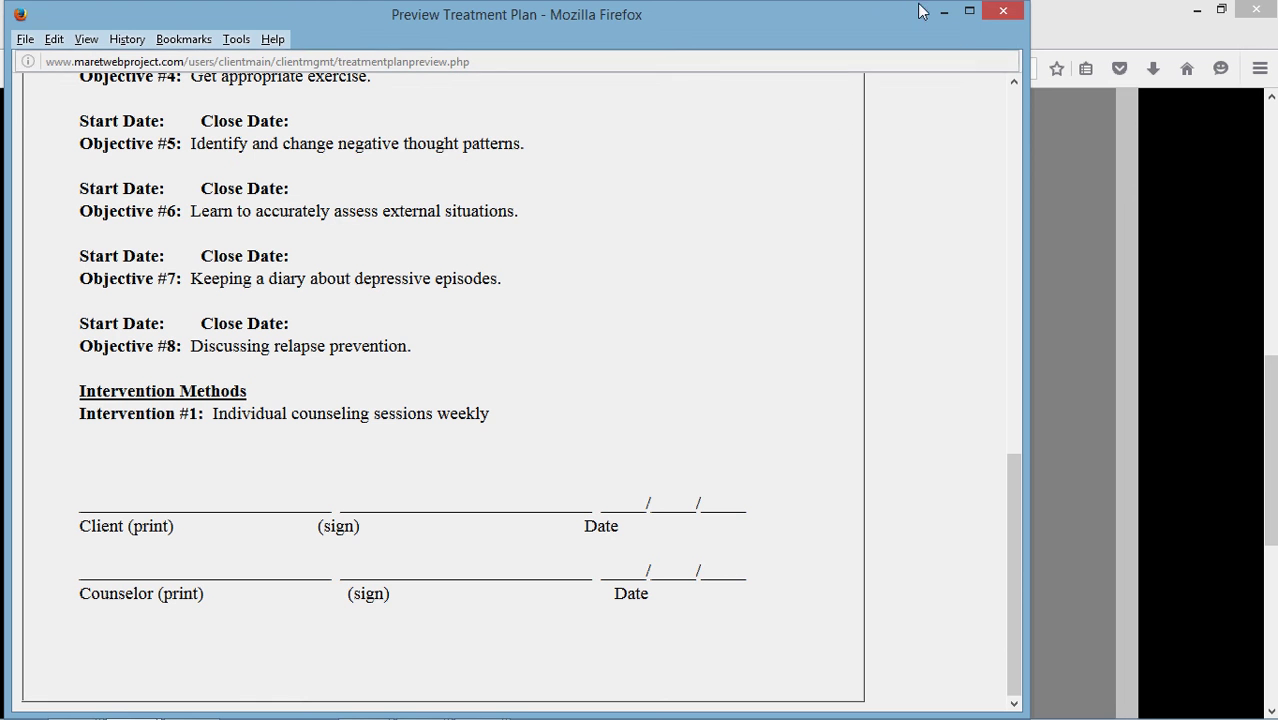
left_click(1004, 11)
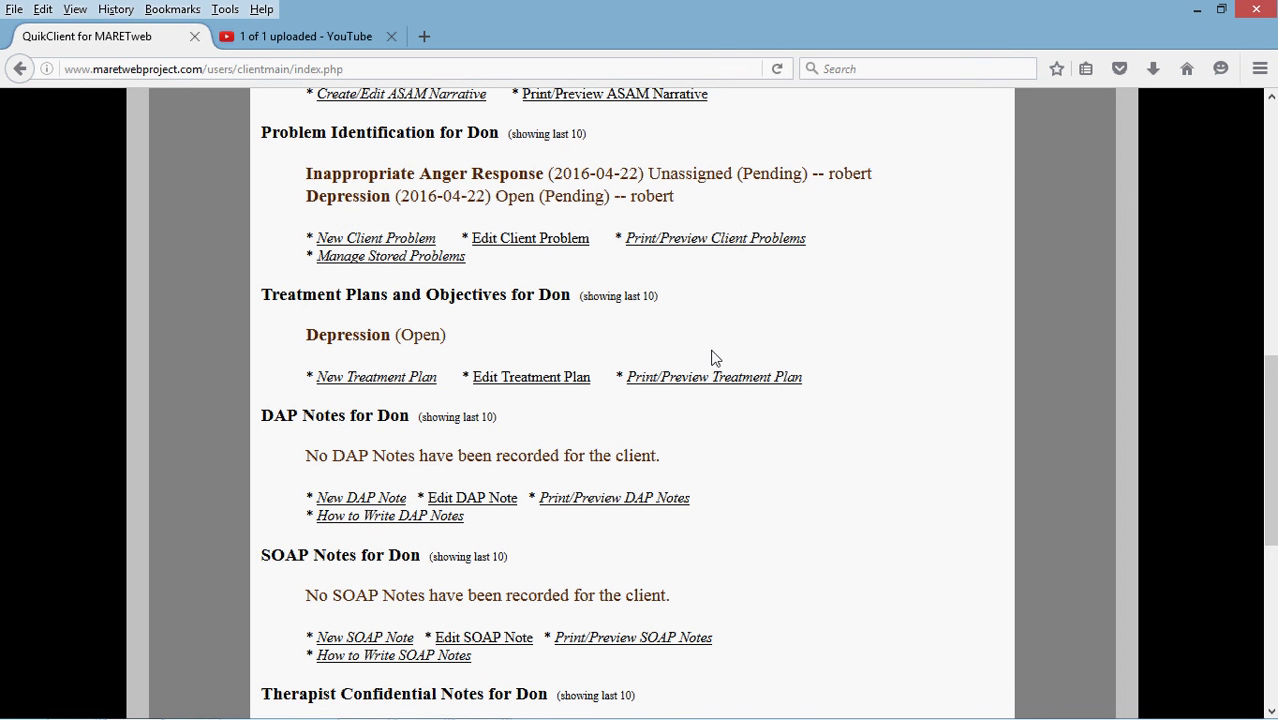
left_click(529, 238)
mouse_move(1062, 715)
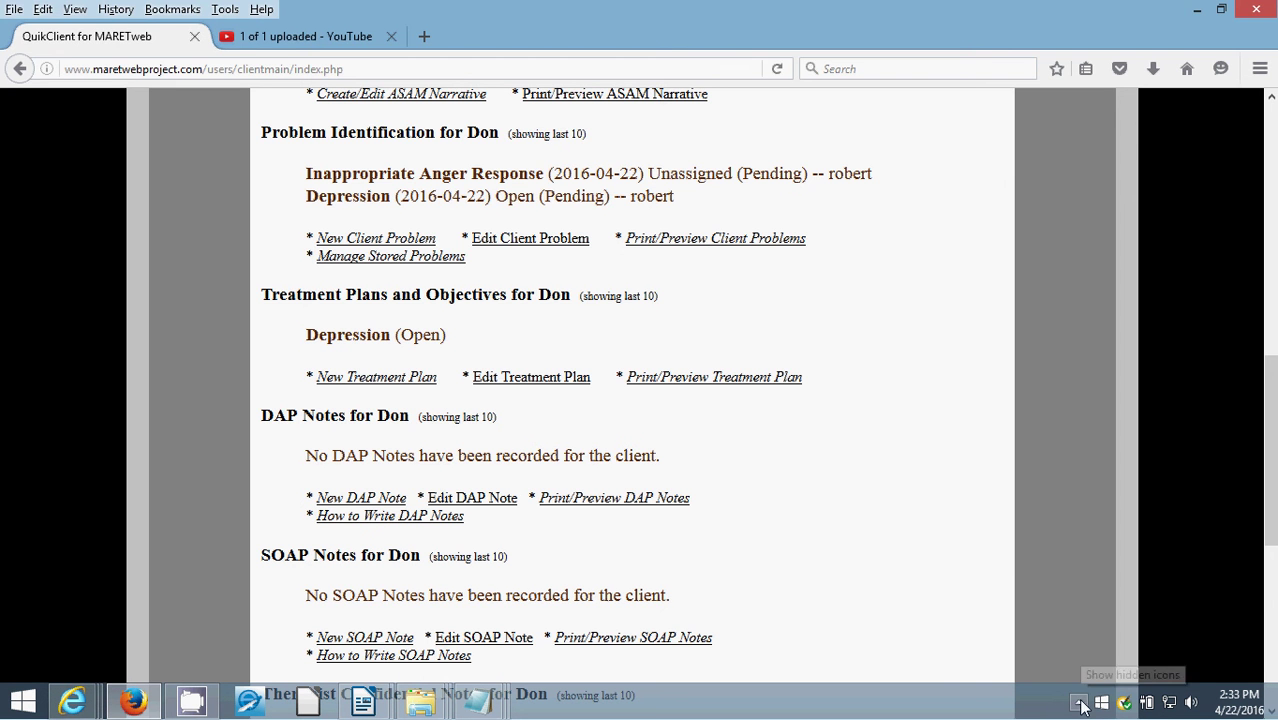
left_click(1078, 702)
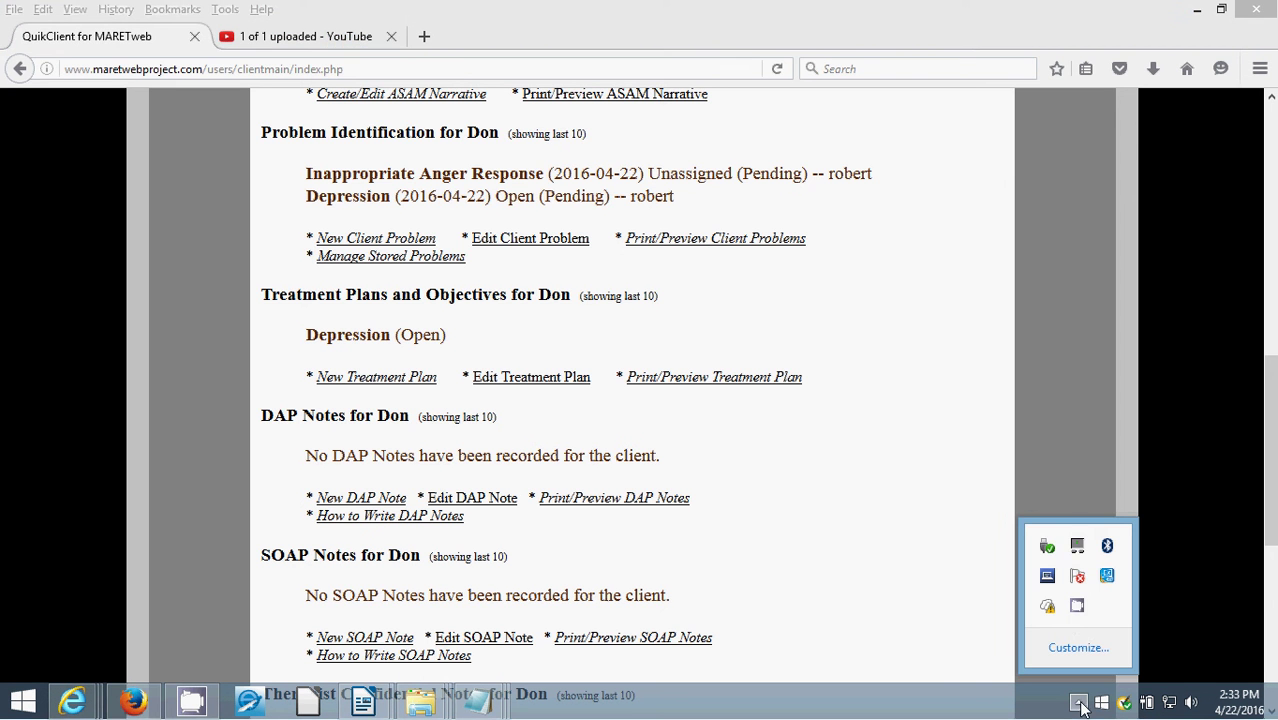
right_click(1078, 610)
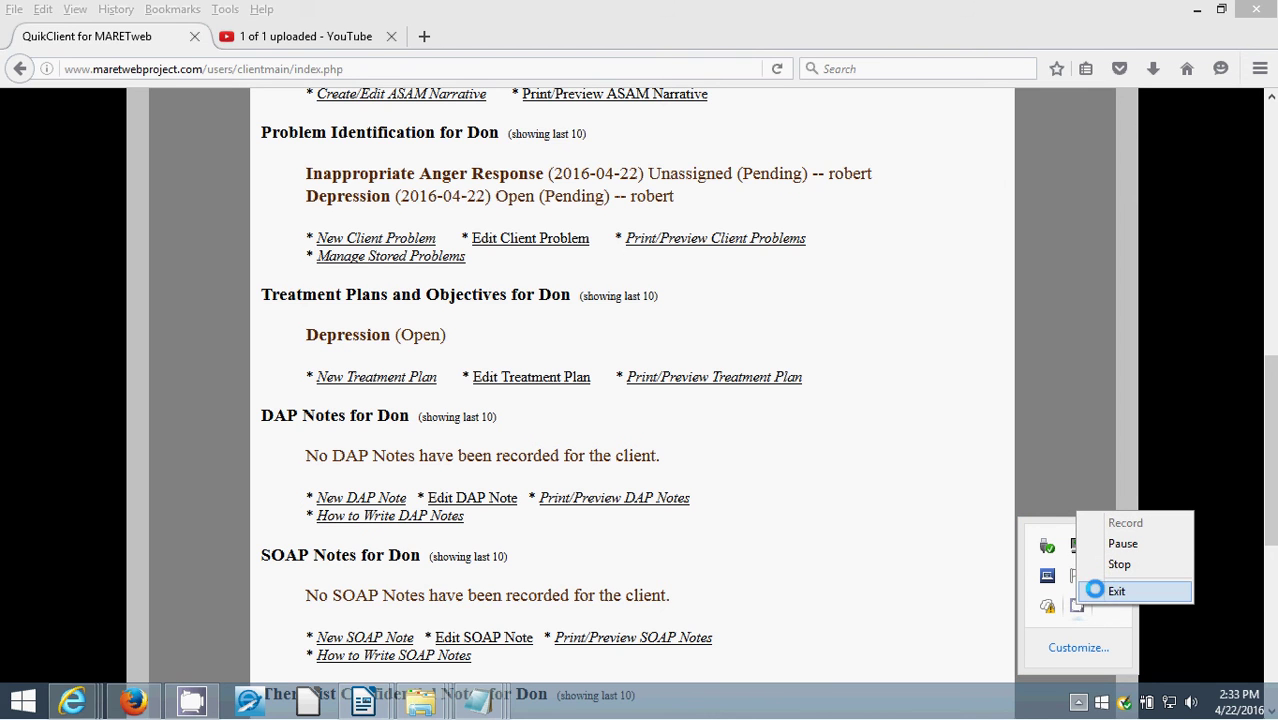